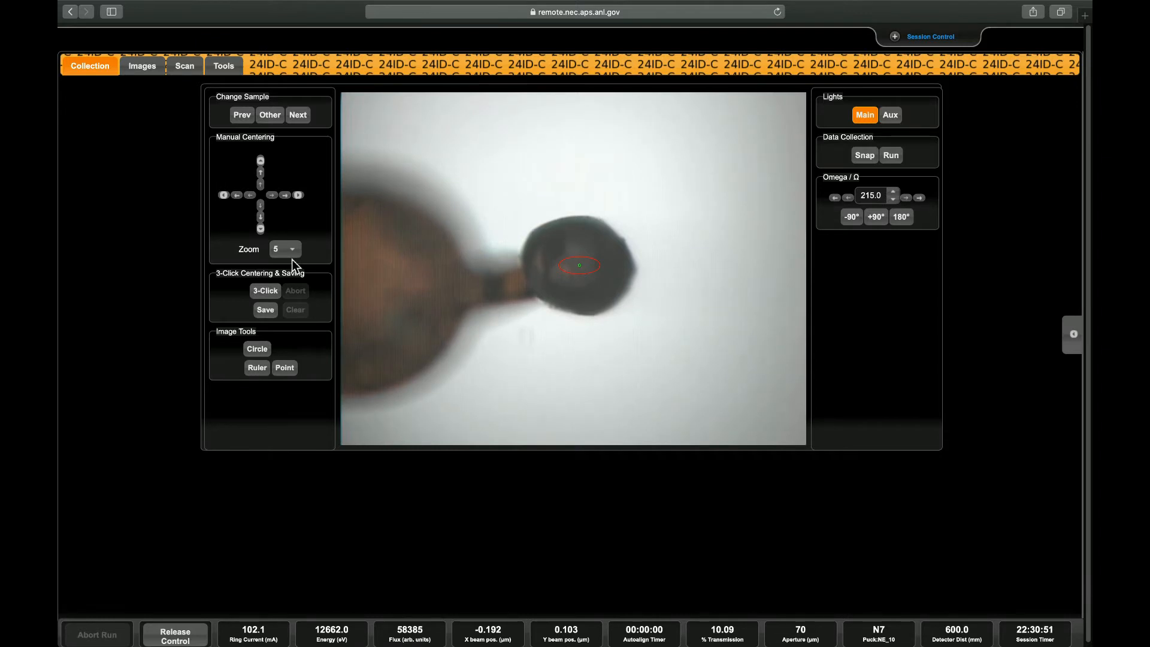
- Check the sample at -90° and back at 215°, then center on the loop's left edge with 3-click centering and save that position
click(852, 218)
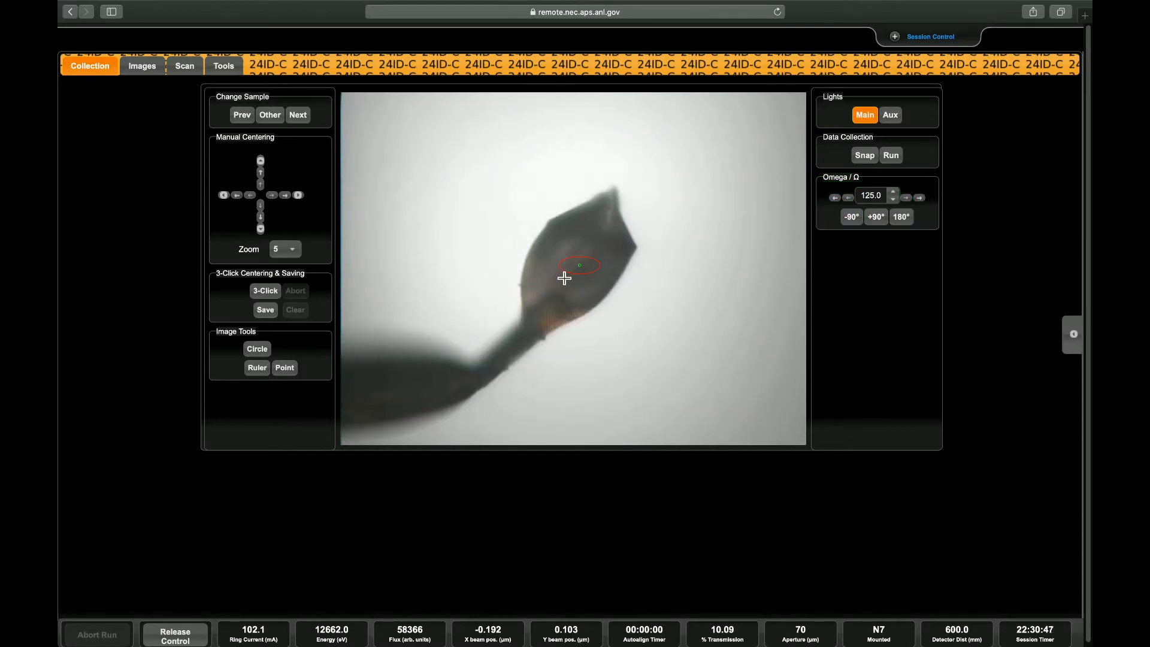
click(876, 225)
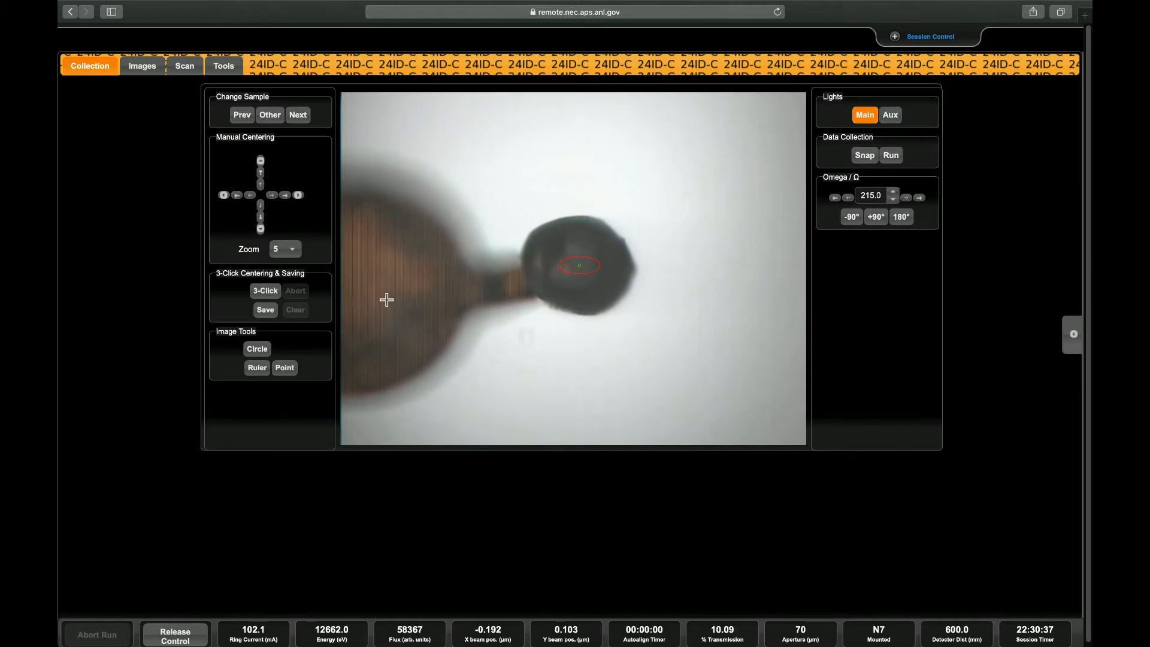
click(267, 297)
click(525, 267)
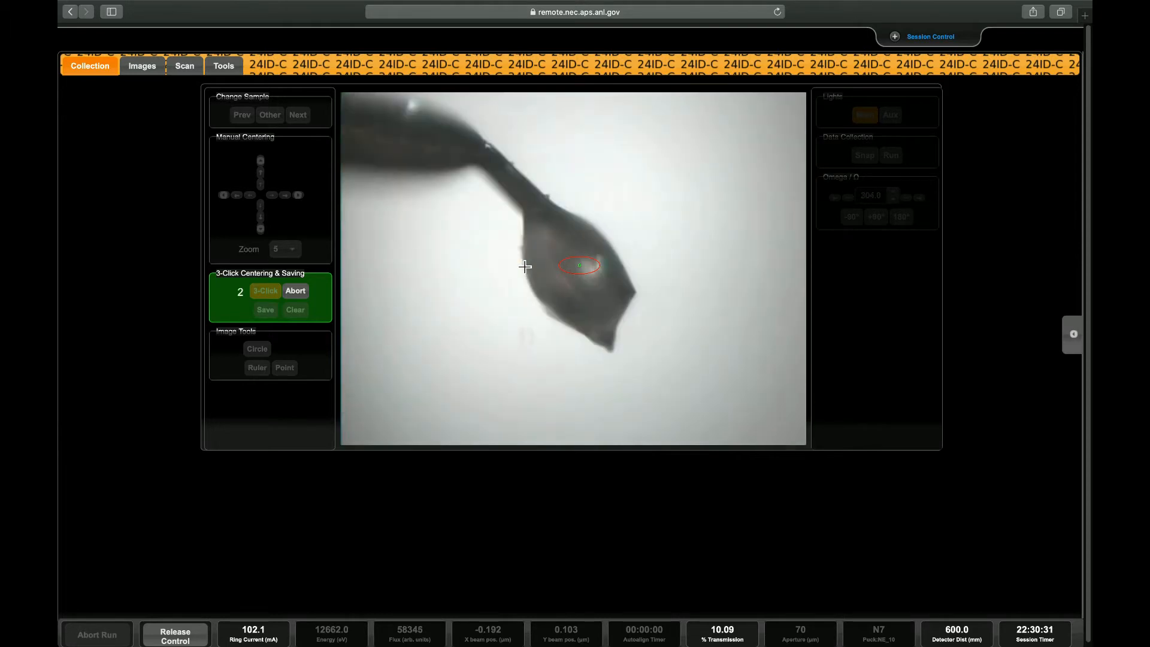
click(526, 260)
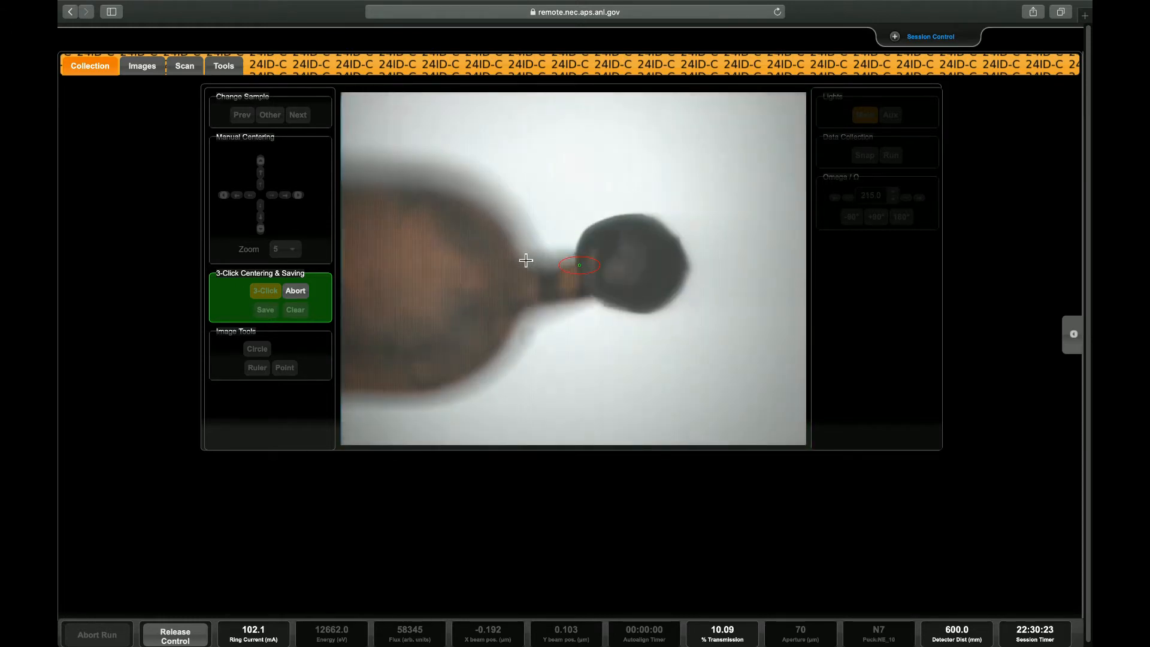
click(265, 309)
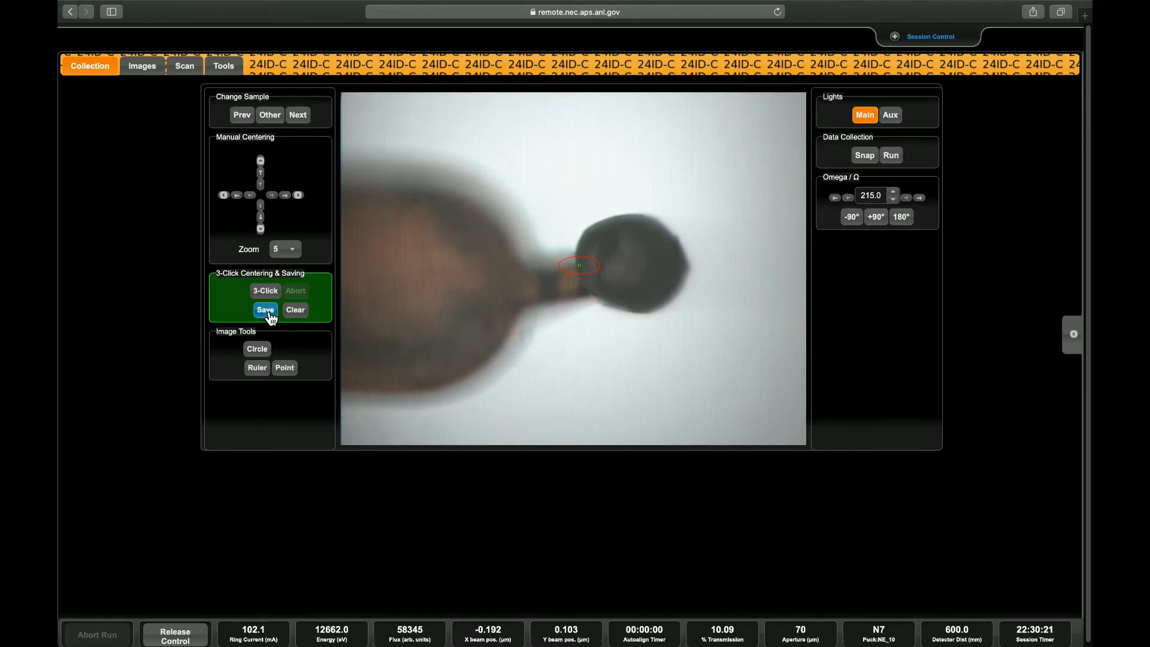
- Center on the loop's right edge with 3-click centering and save it as the second position
click(267, 295)
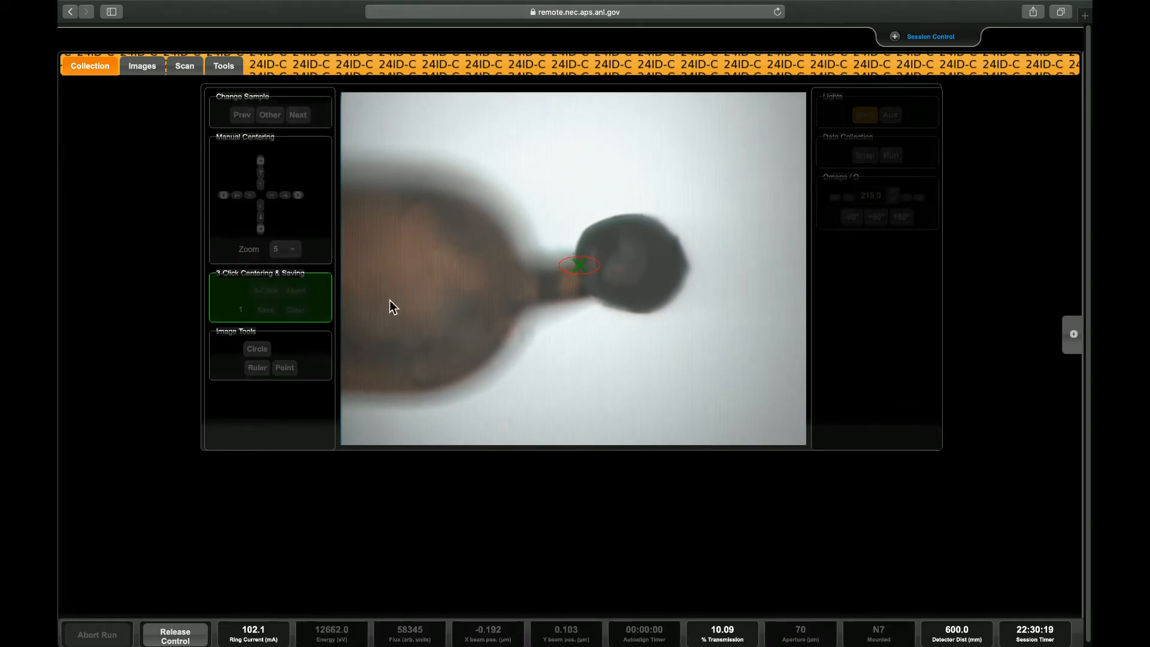
click(691, 274)
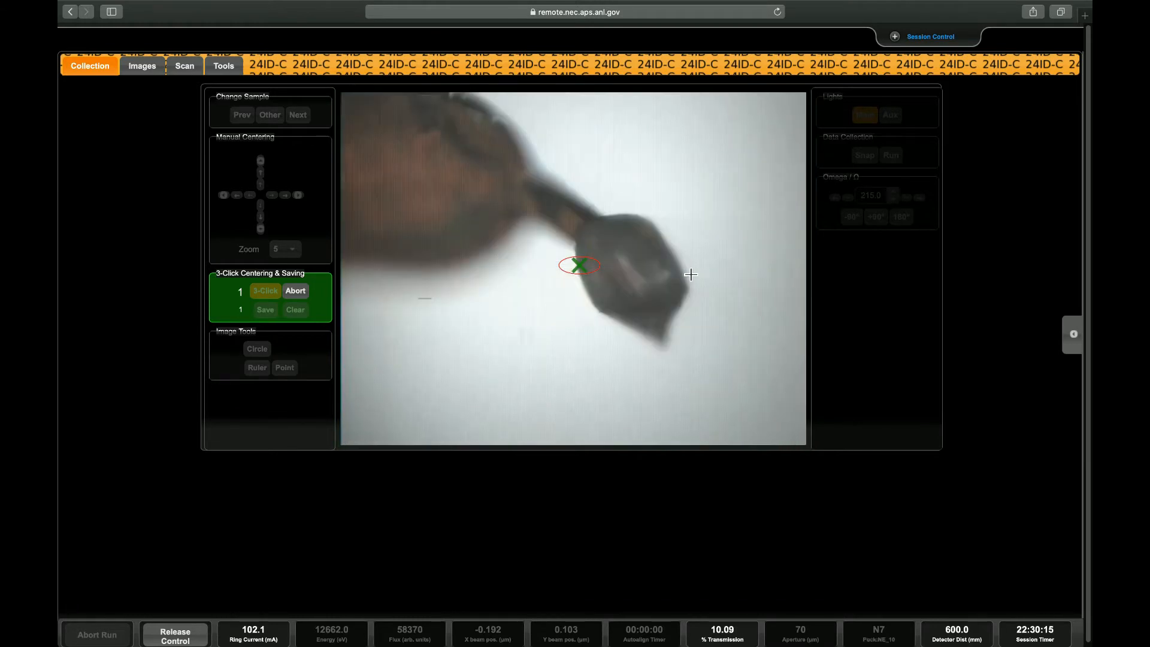
click(686, 311)
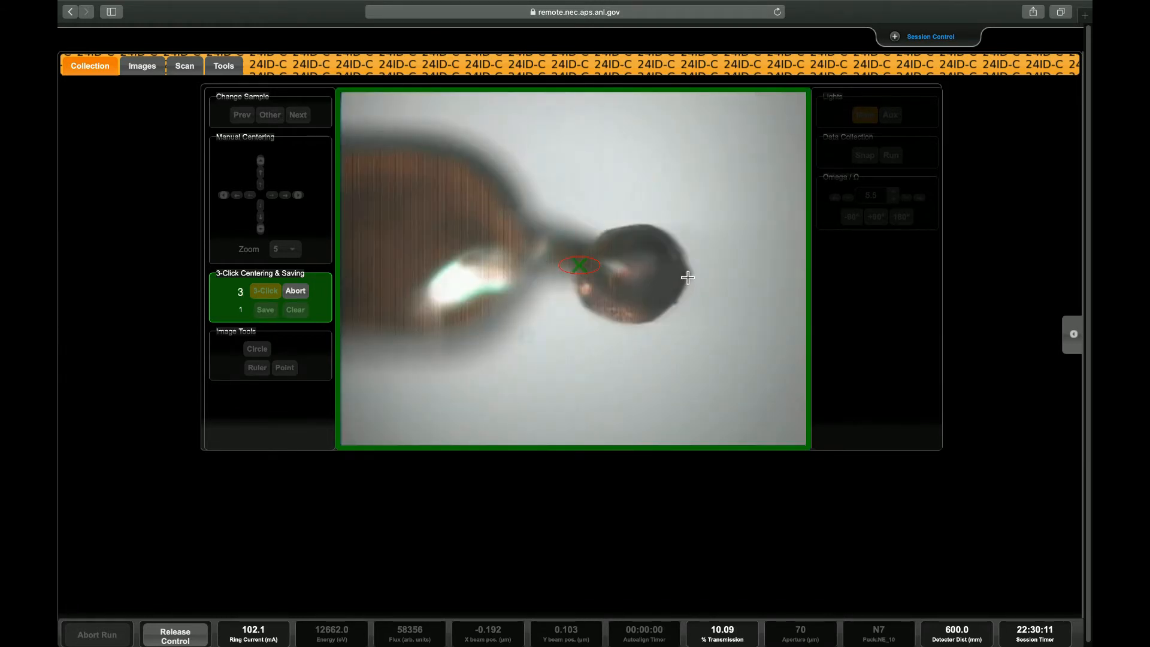
click(688, 277)
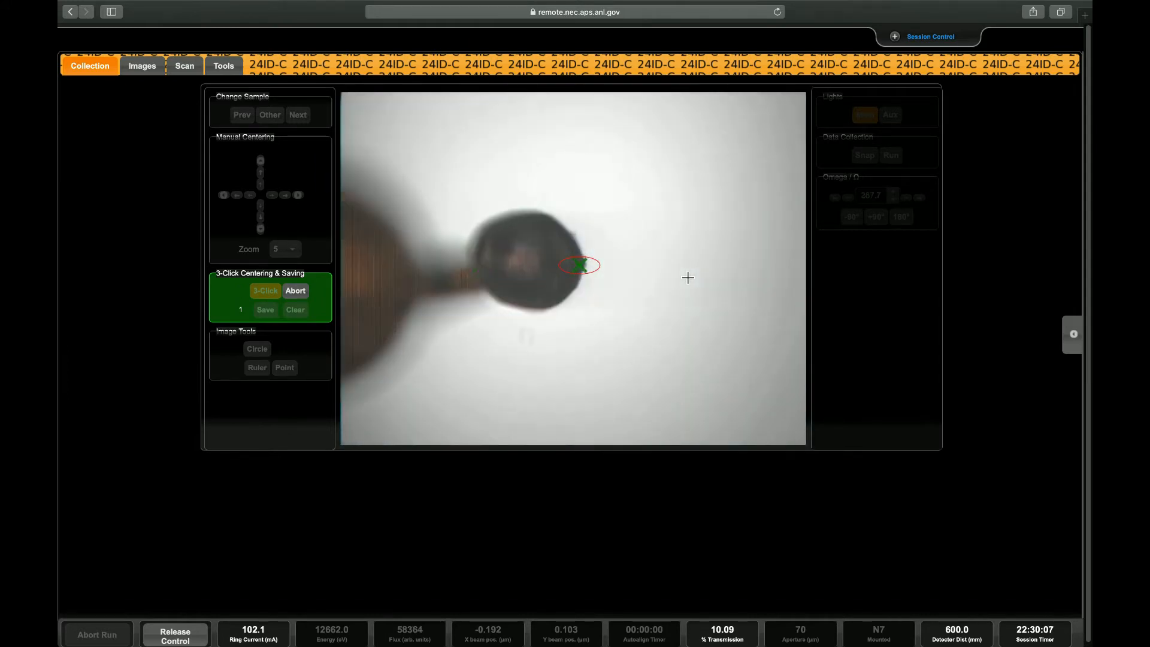
click(267, 323)
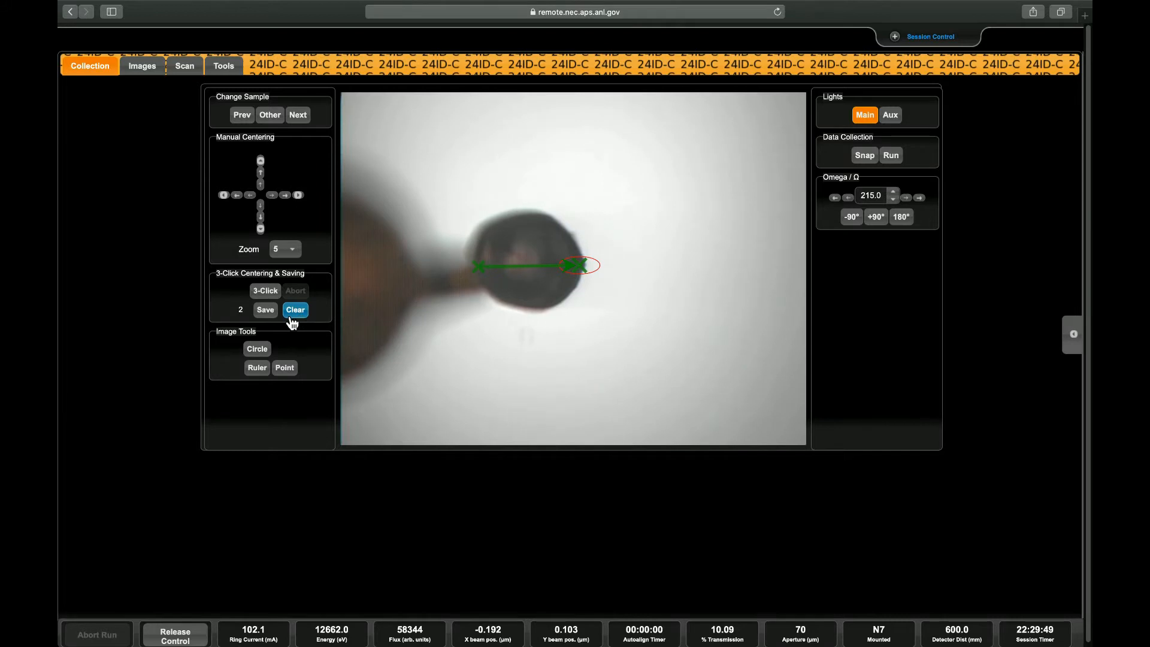
click(276, 293)
click(276, 310)
- Define a primary grid scan over the sample in Loop mode with a 70 µm aperture, and run it
click(185, 67)
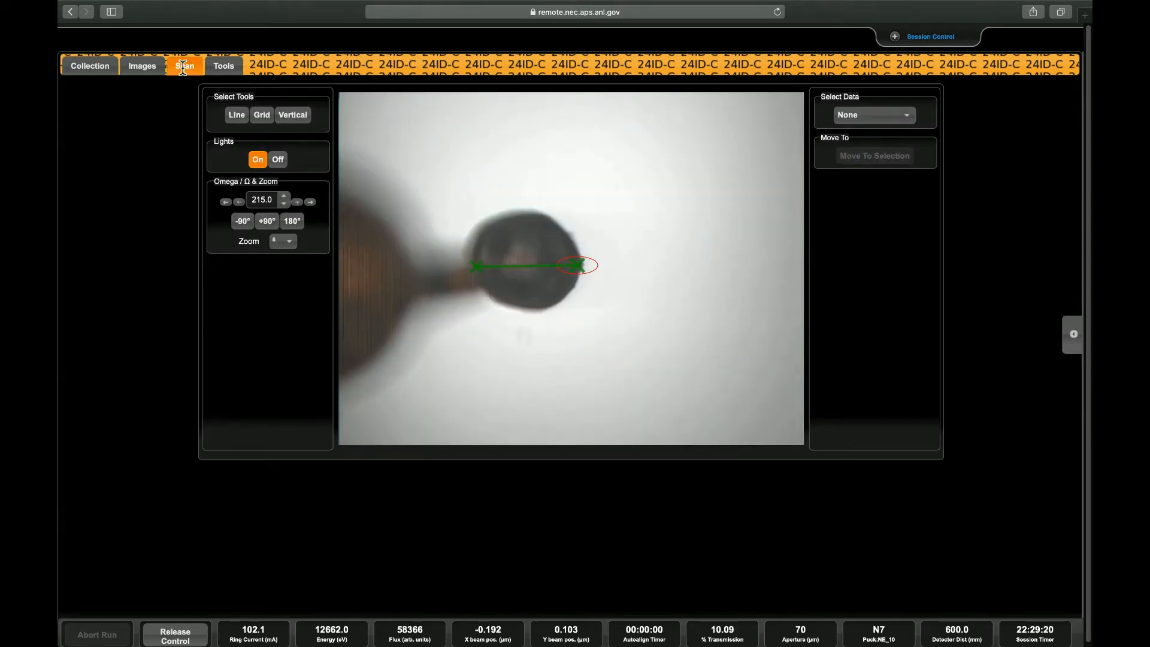
click(267, 122)
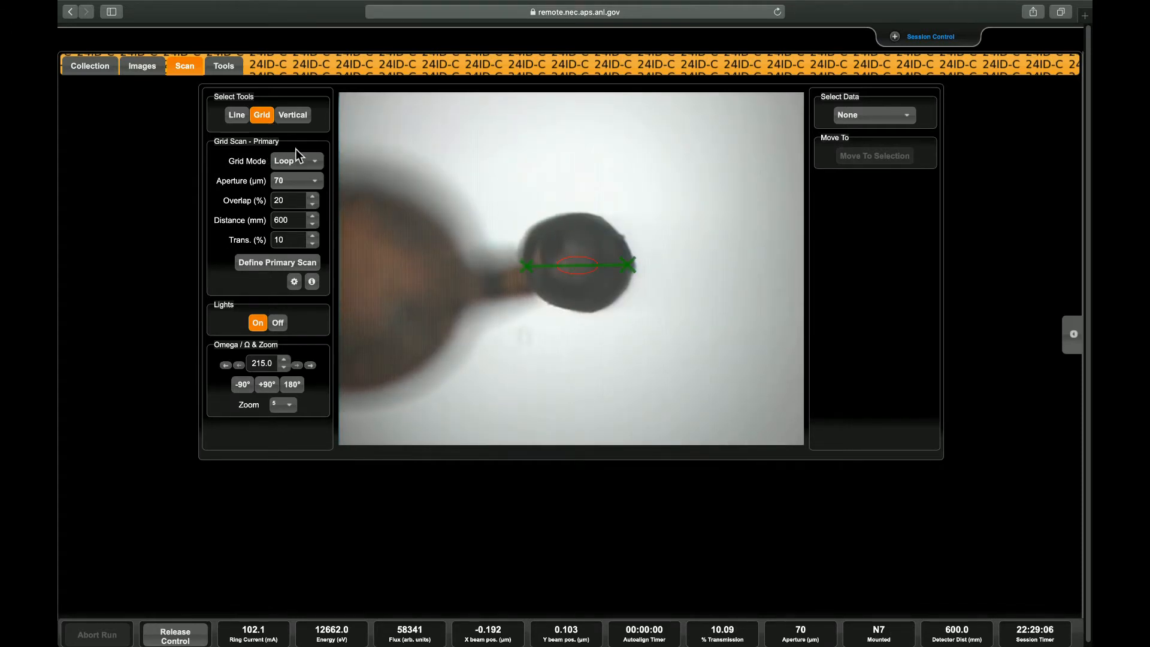
click(309, 168)
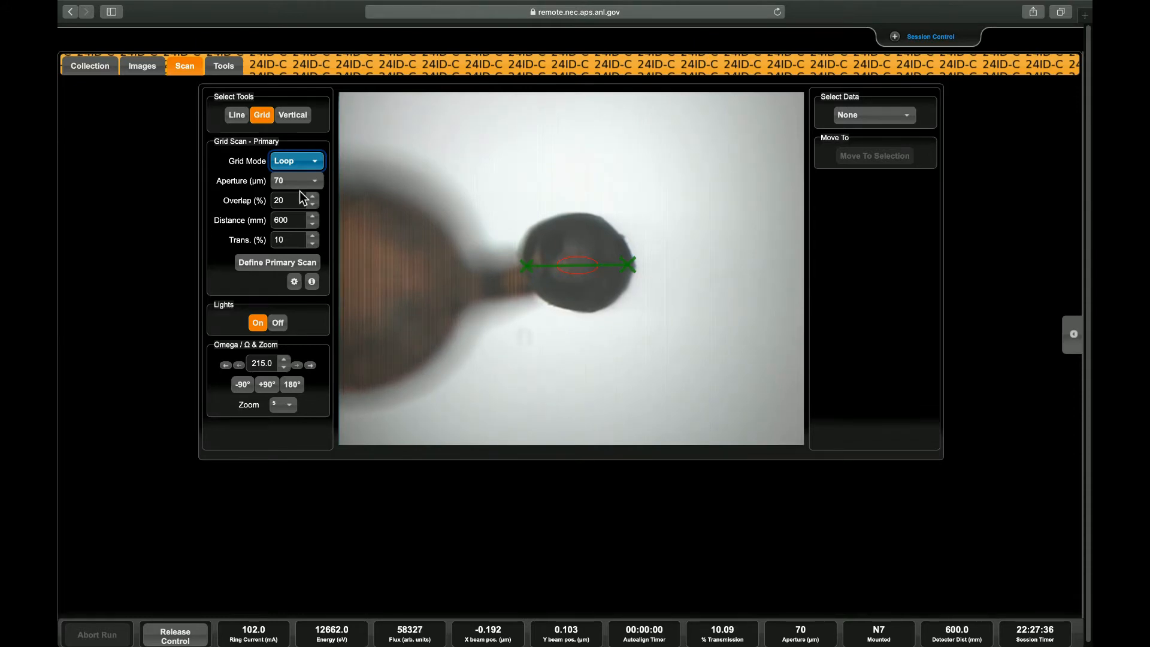
click(304, 187)
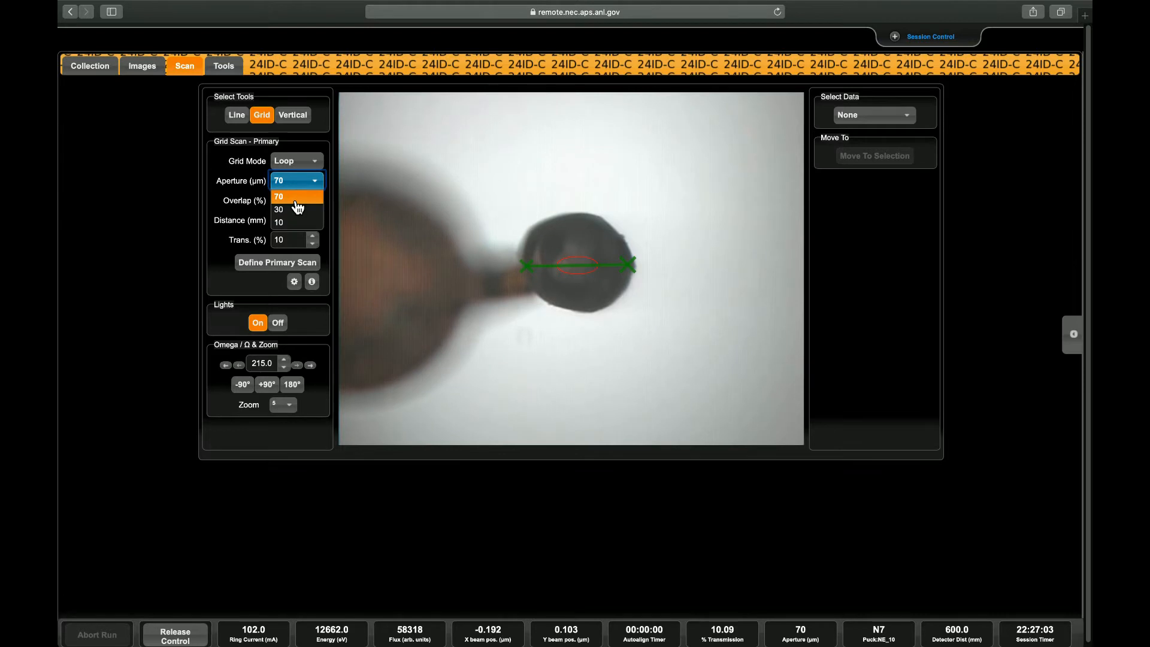
click(295, 201)
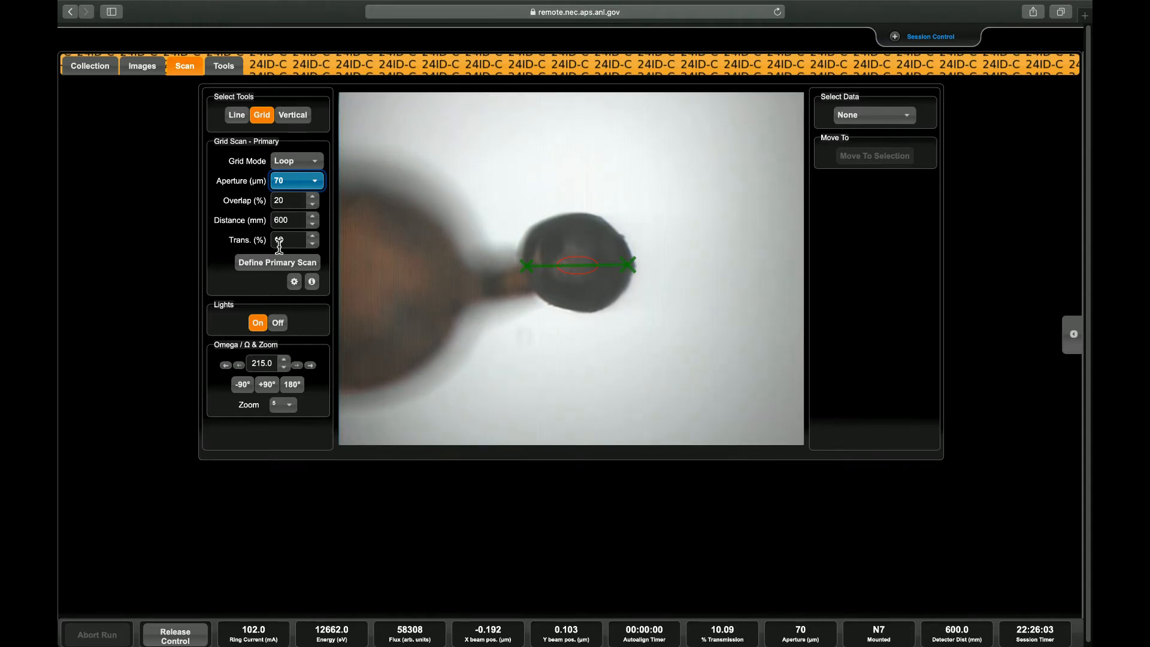
click(281, 265)
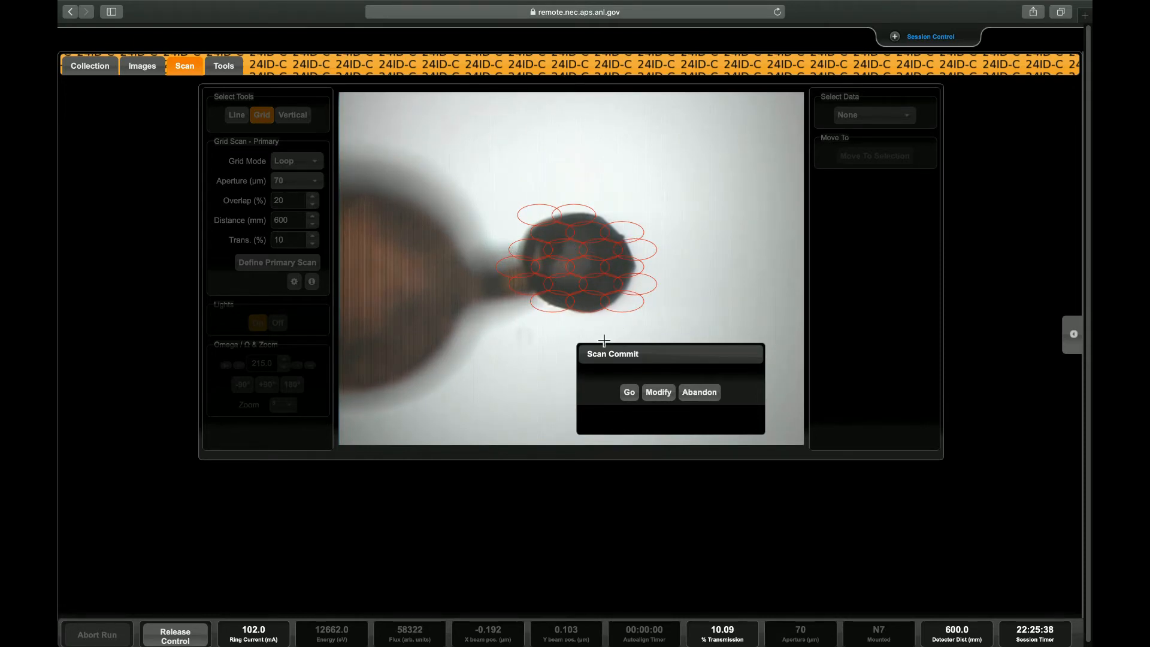
drag(690, 365, 717, 345)
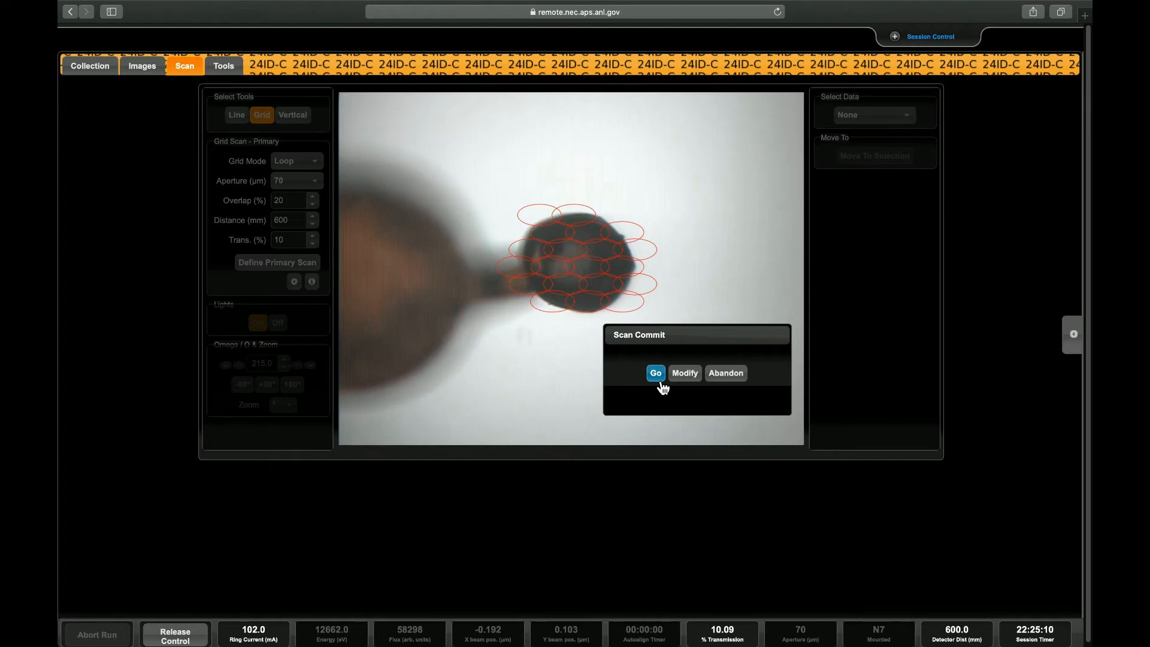
click(659, 380)
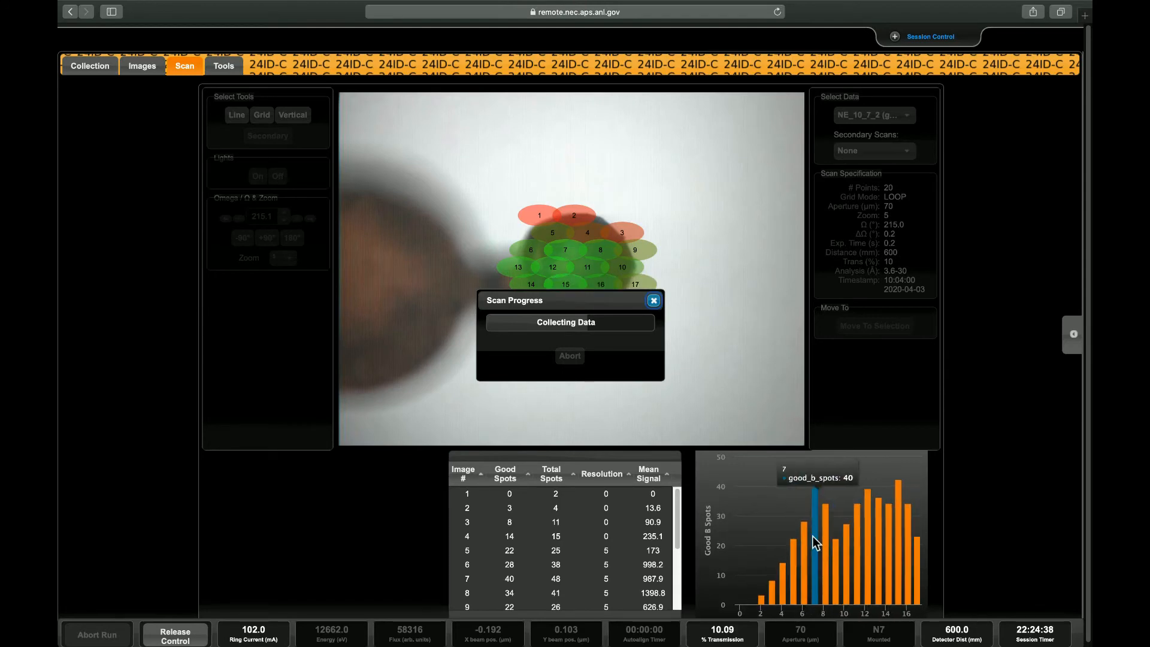
- Review the scan results at grid points 4, 11, 7, 13 and 15, and move the sample to point 15
click(476, 541)
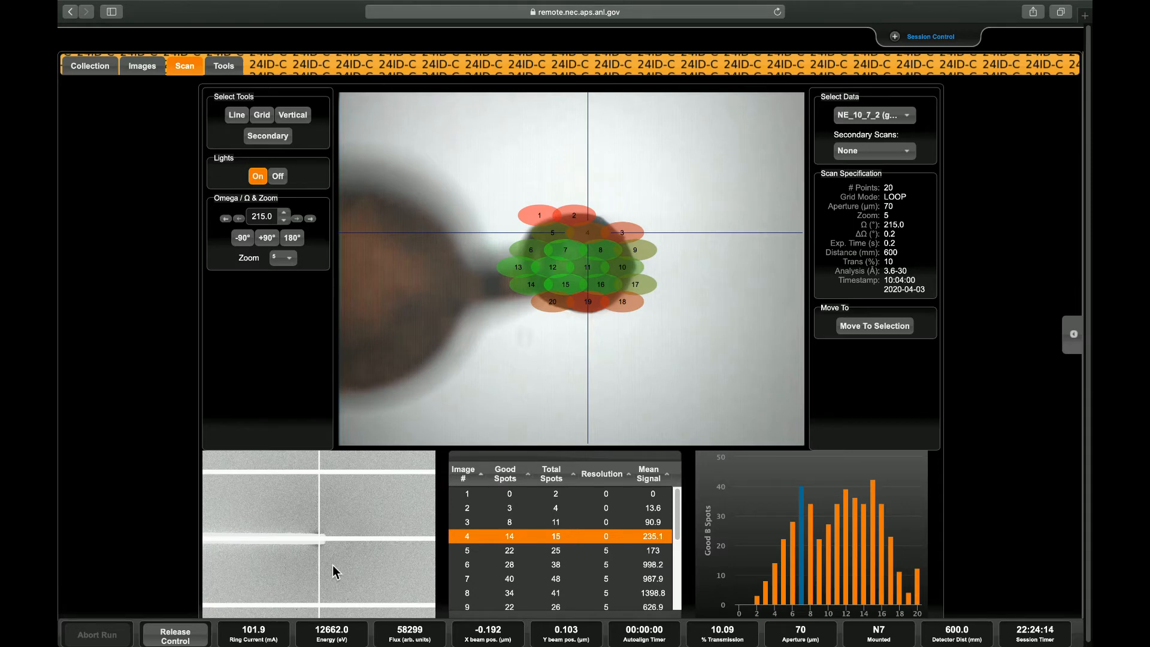
mouse_move(840, 553)
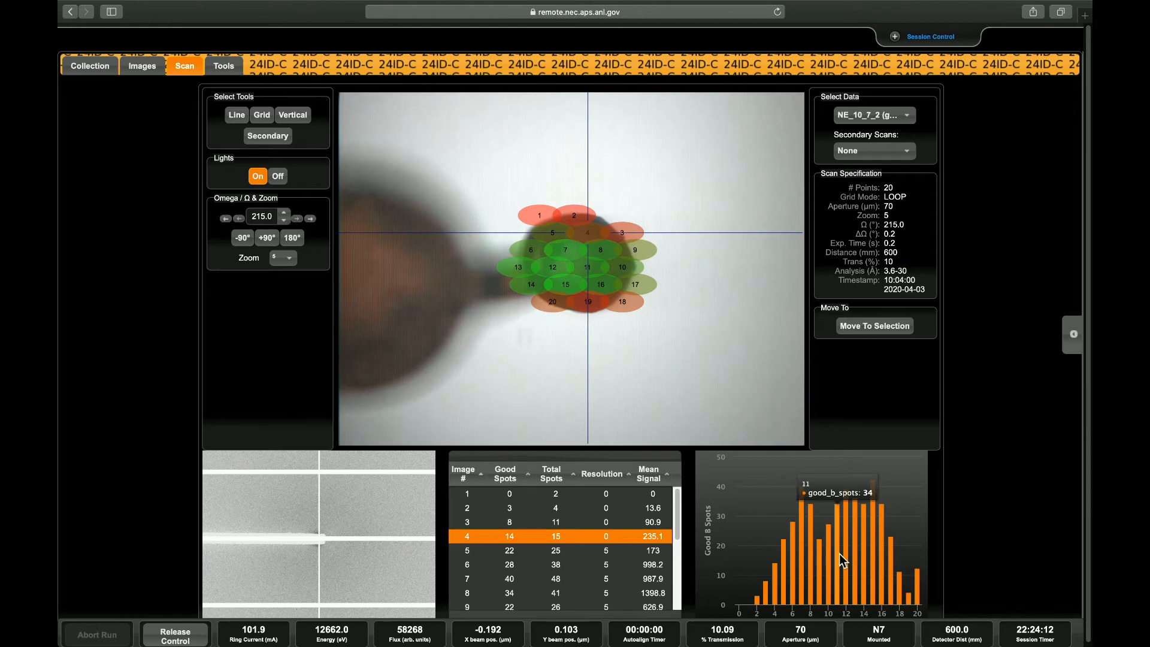
click(839, 555)
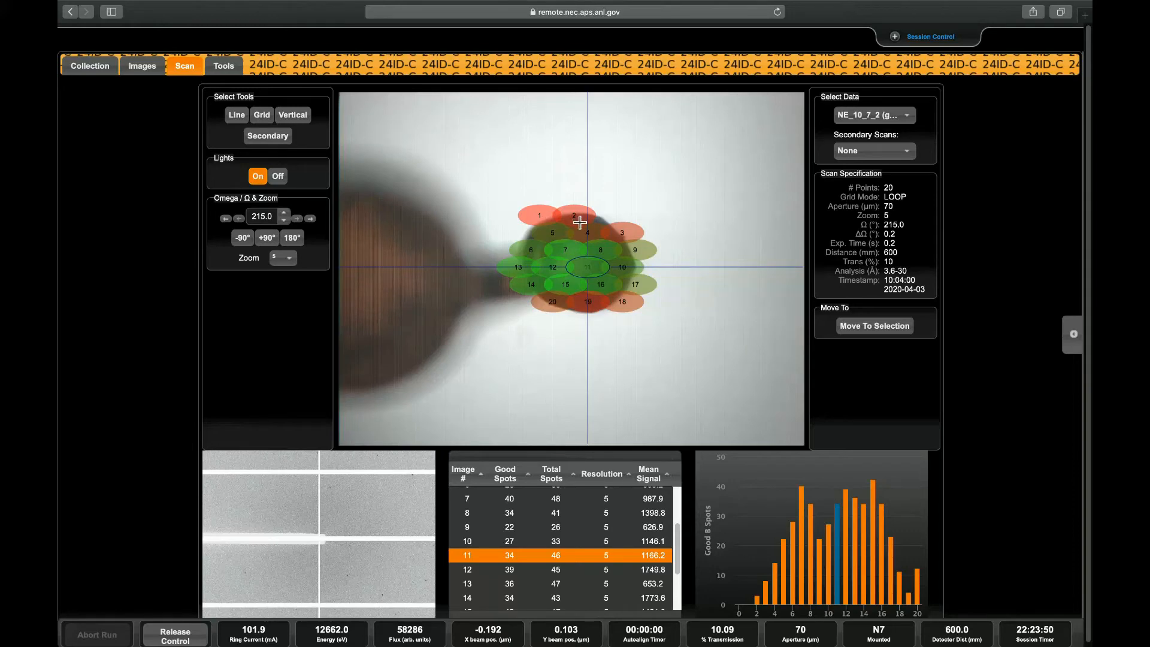
click(570, 256)
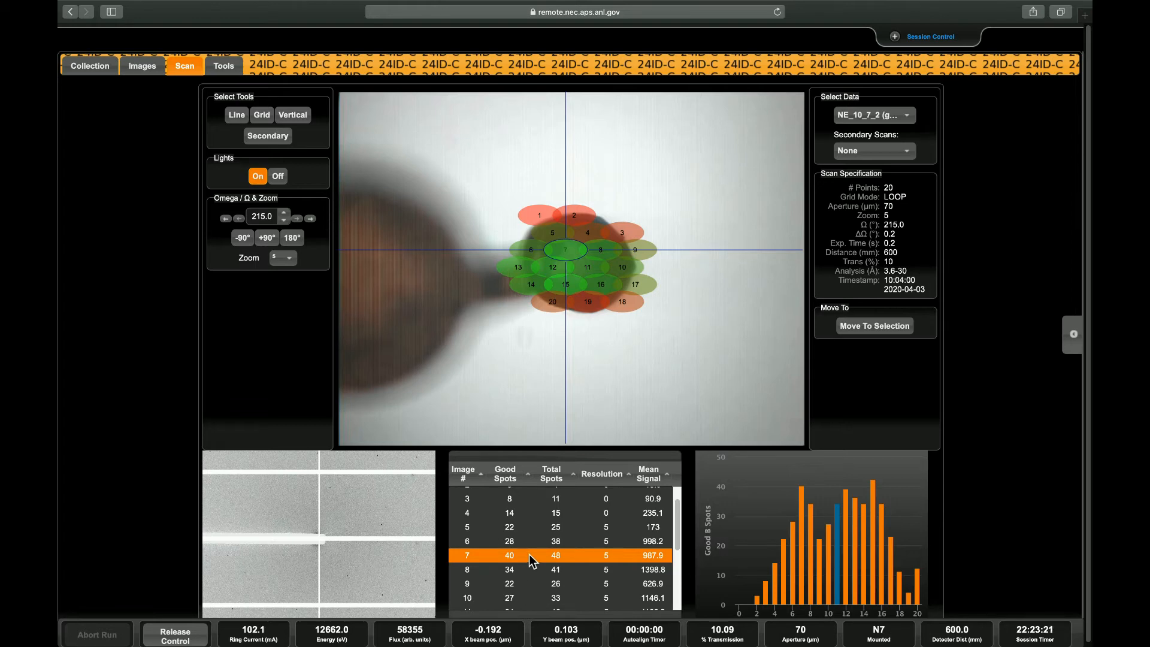
click(855, 552)
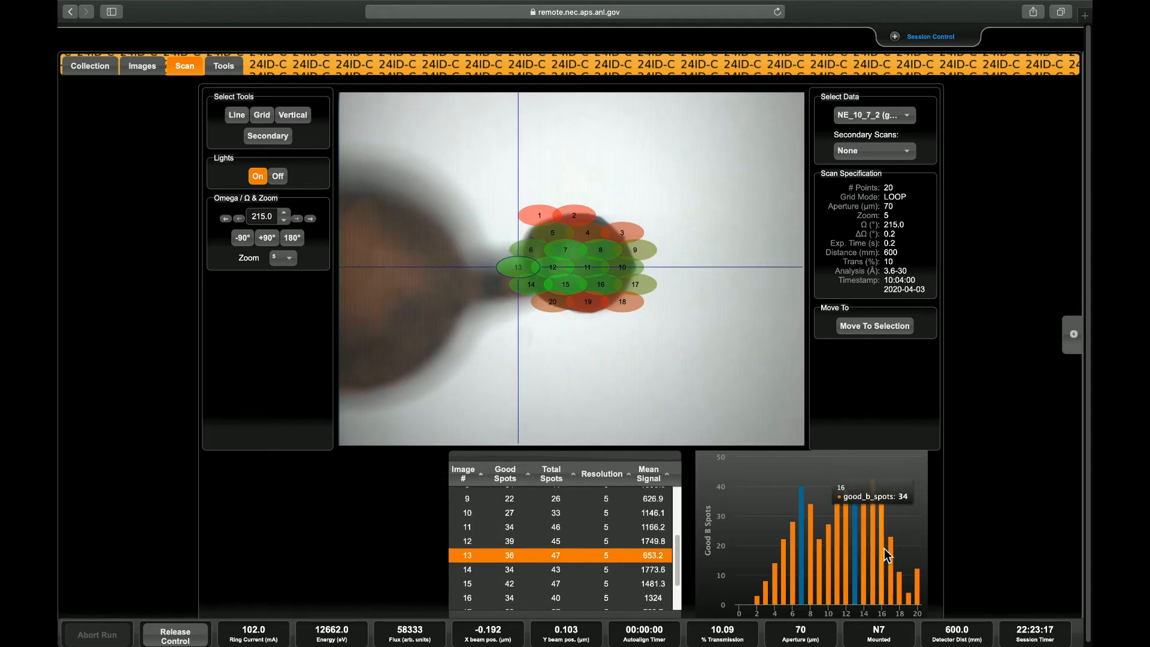
click(876, 543)
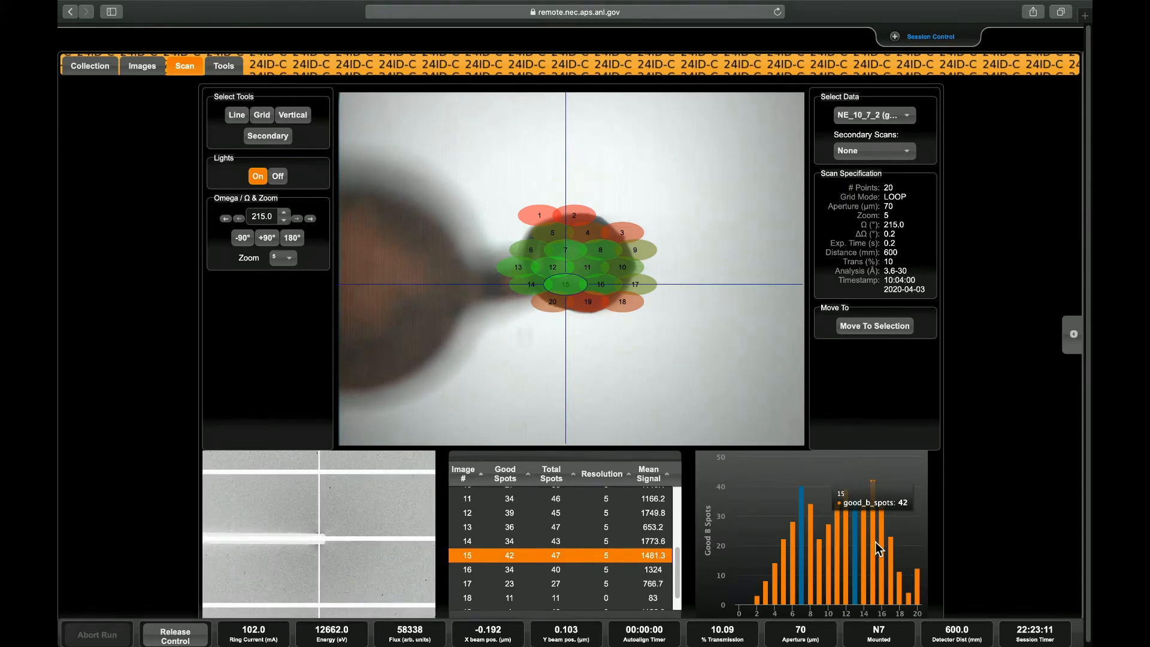
click(875, 327)
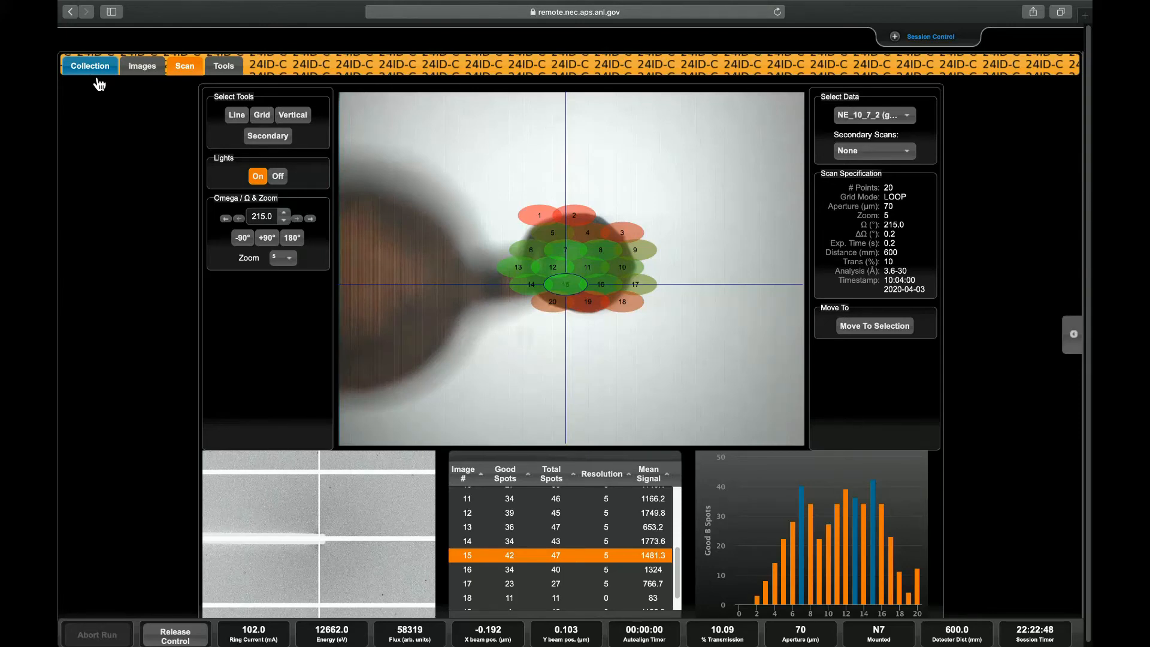
- Set the displayed scan data to None to view the bare sample, and reload the NE_10_7_2 (grid) data
click(848, 118)
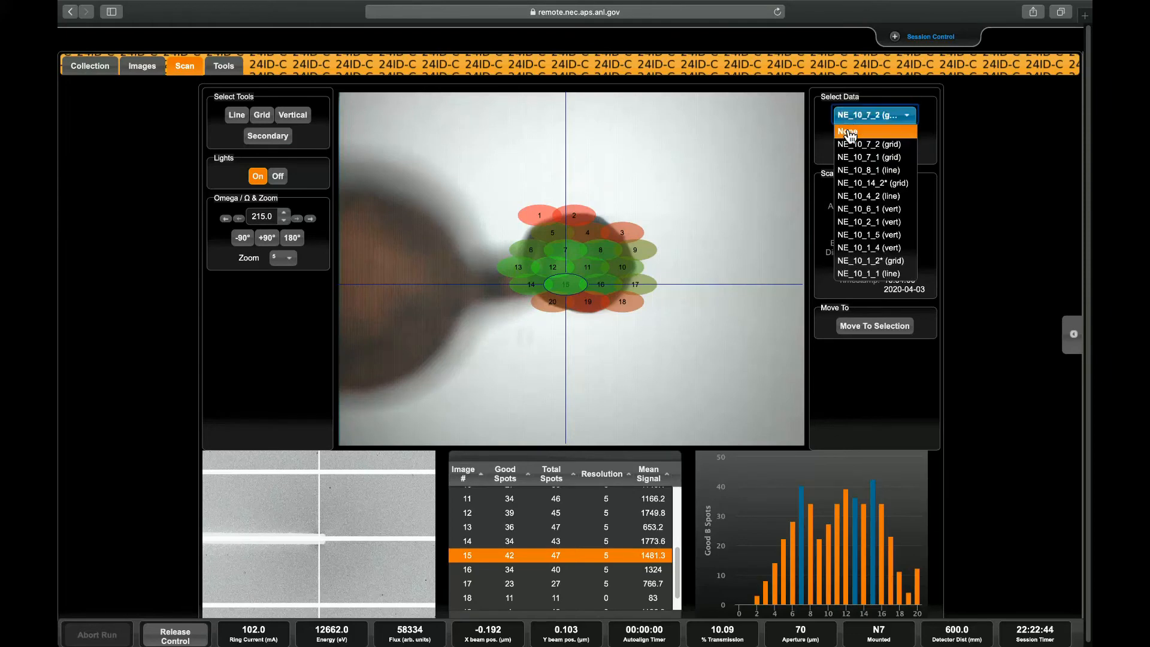
click(846, 128)
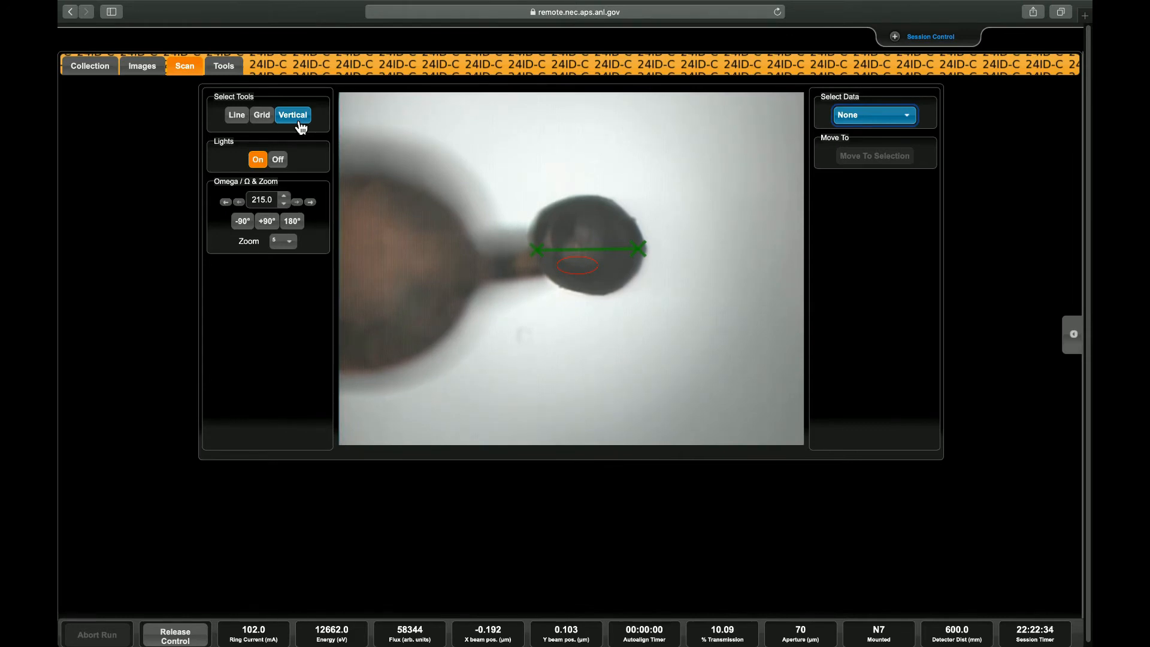
click(873, 120)
click(869, 147)
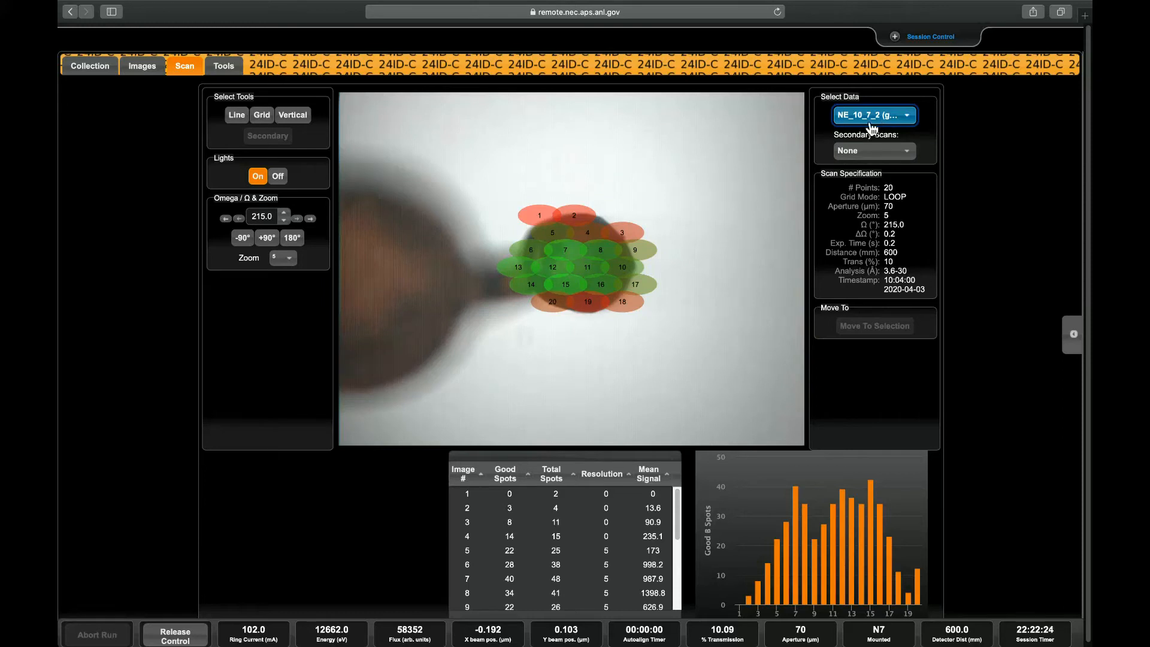
- Move the sample to grid point 15 and set up a secondary scan with a 30 µm aperture and 20% transmission
click(572, 290)
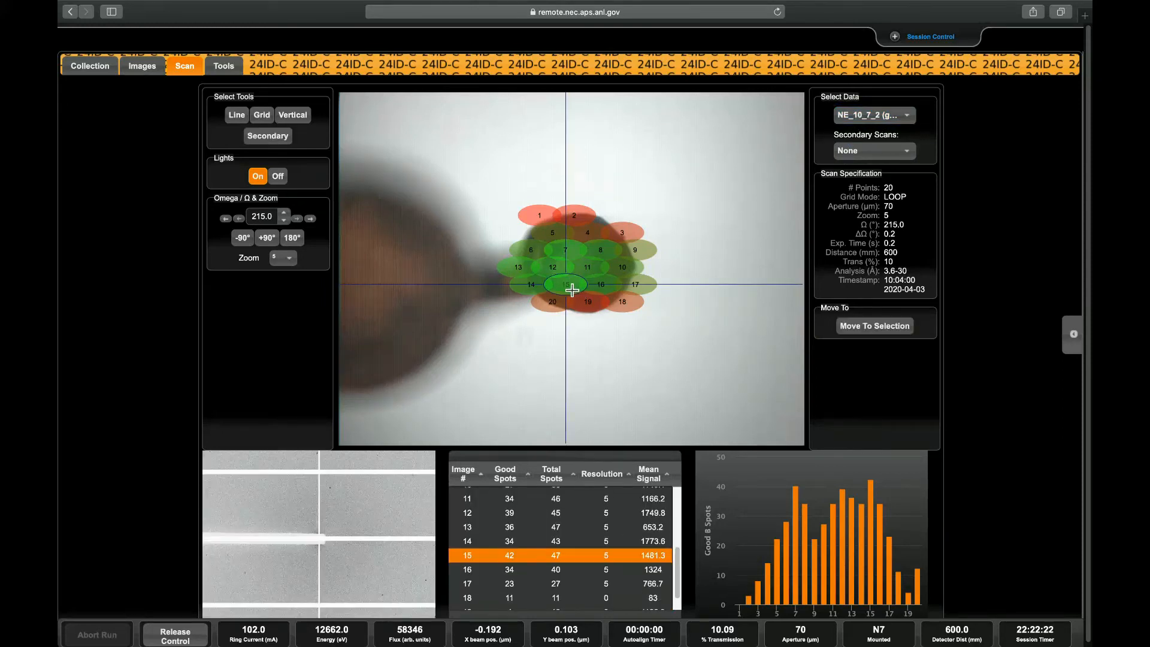
click(888, 327)
click(276, 140)
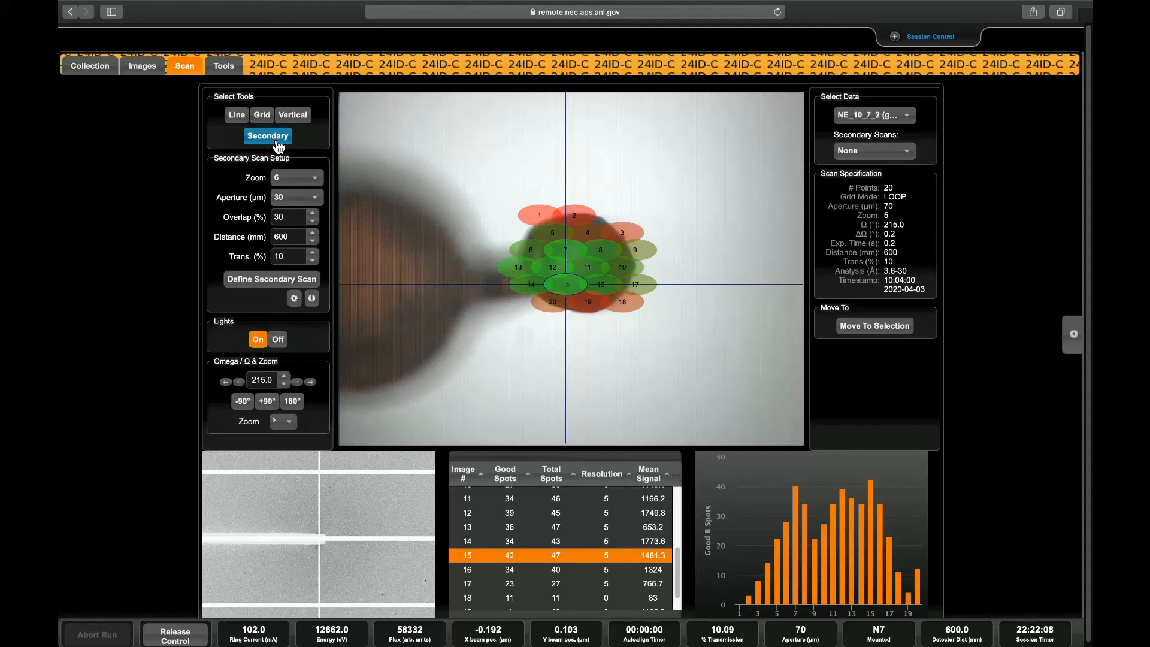
click(299, 202)
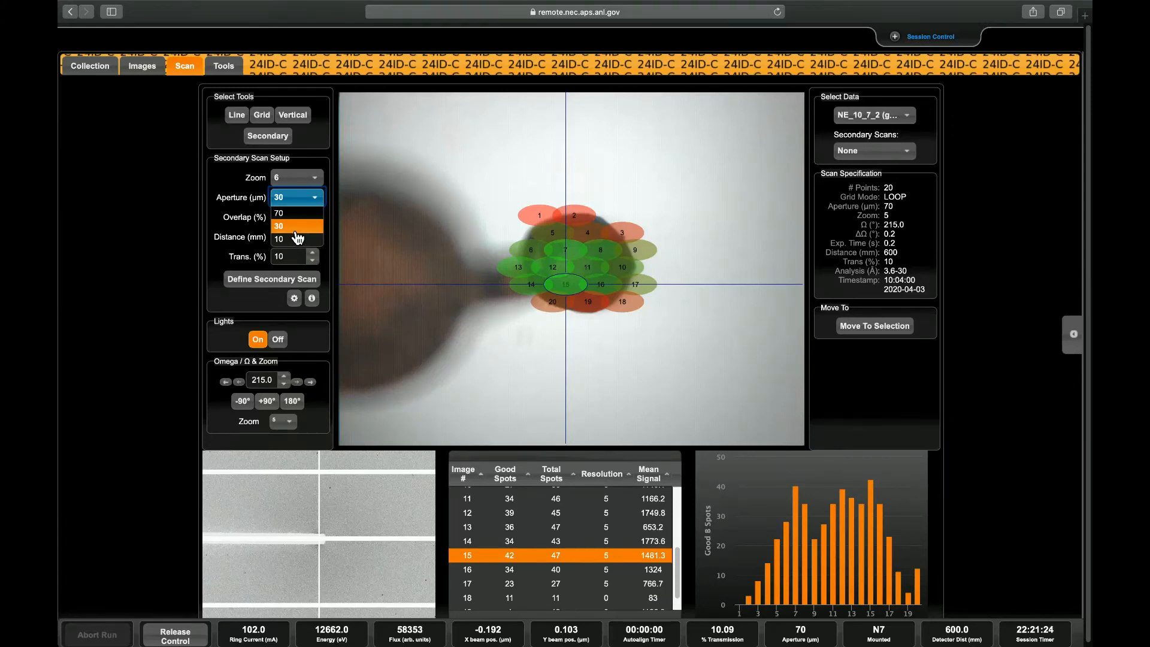
click(296, 231)
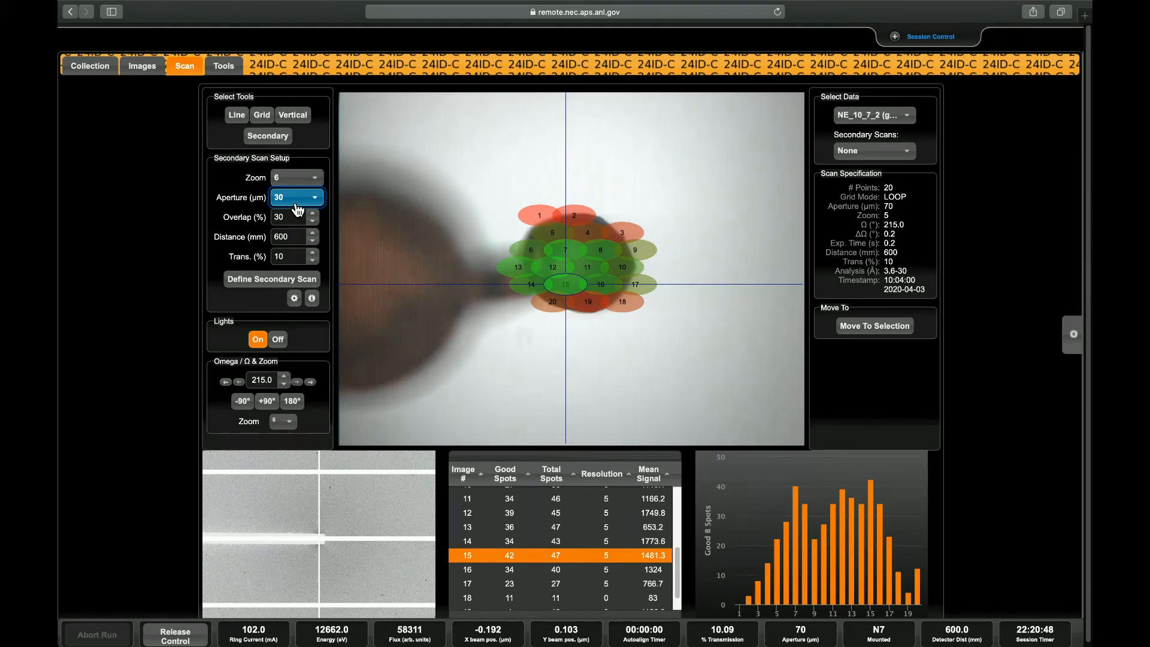
double_click(293, 258)
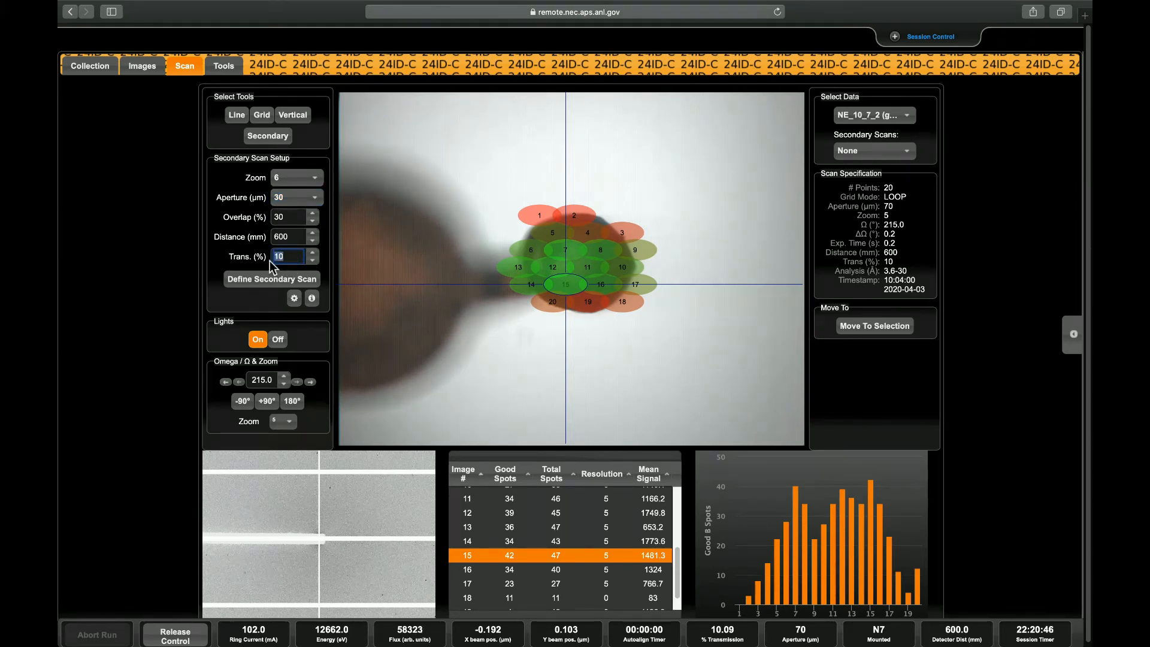
text(20)
- Define the secondary scan over a small square area around the beam position on the loop's lower part, and run it
click(261, 285)
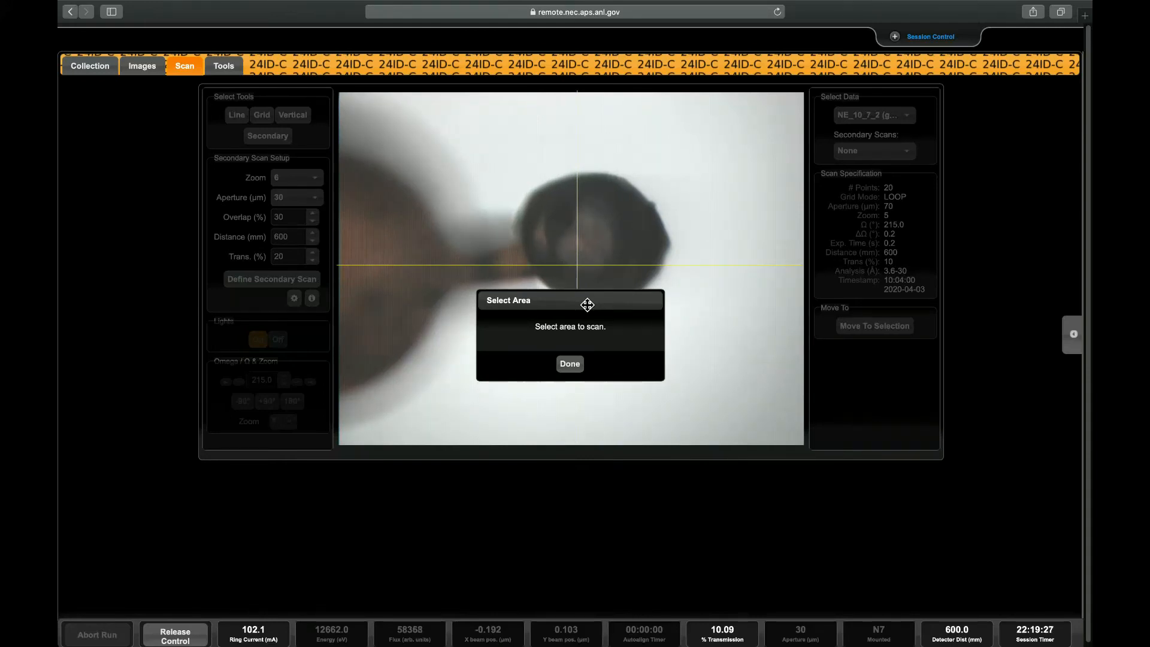
drag(587, 305, 731, 108)
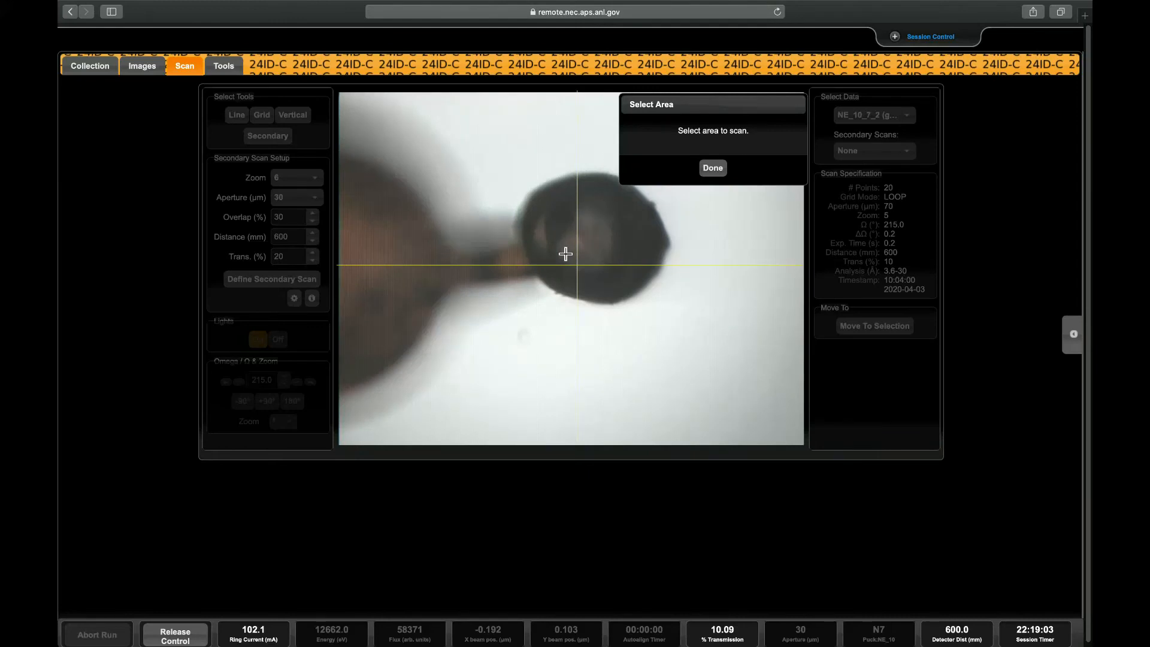
drag(562, 249, 602, 290)
drag(556, 247, 611, 293)
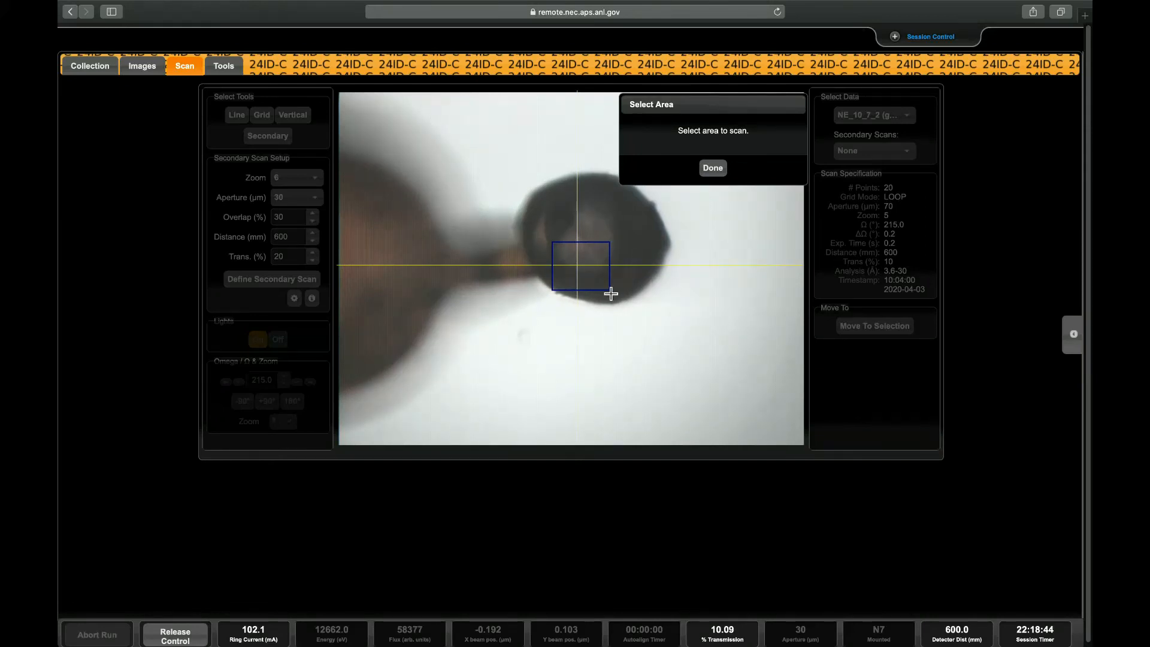
click(713, 171)
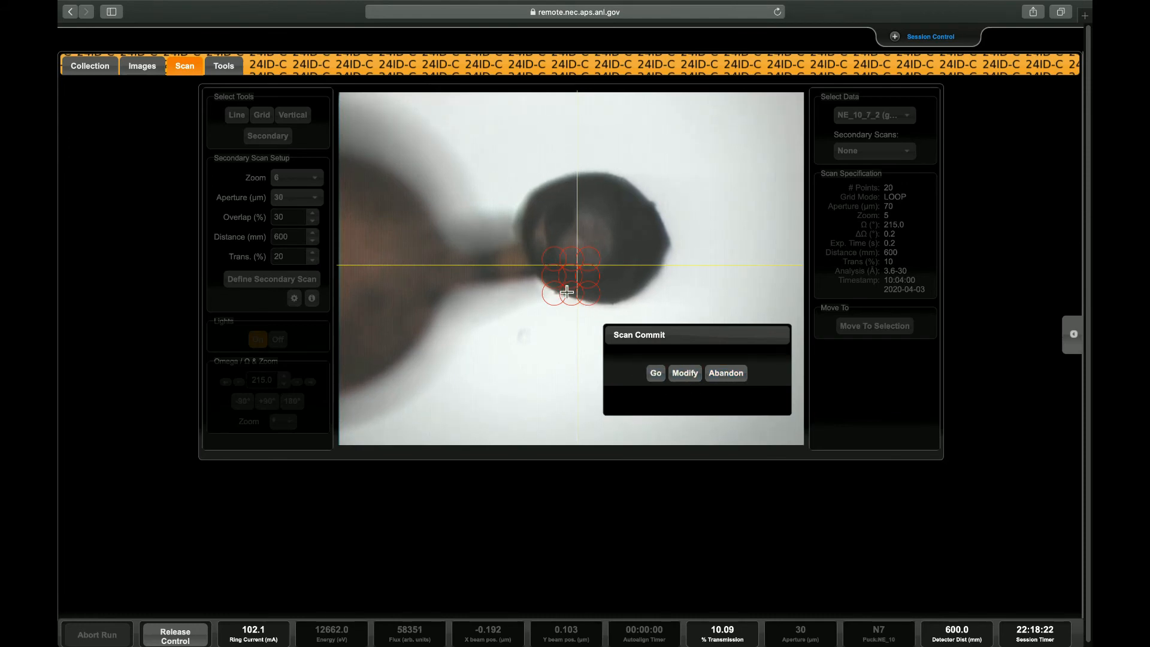
click(664, 377)
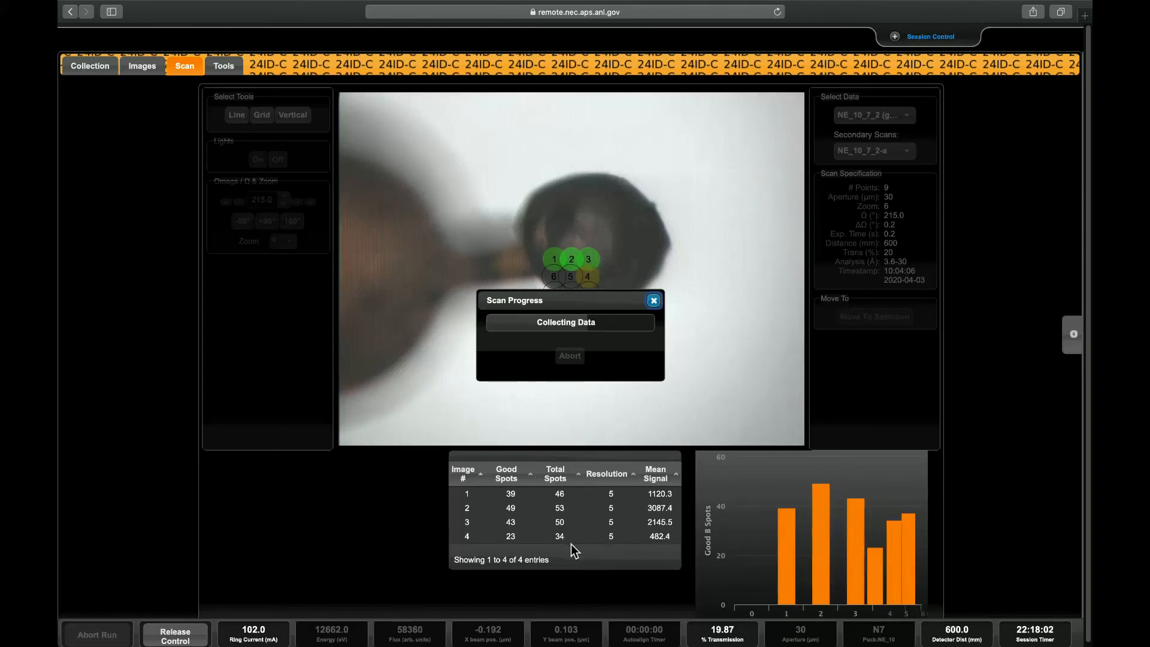
- Select point 2 in the secondary scan results and move the sample to it
mouse_move(785, 552)
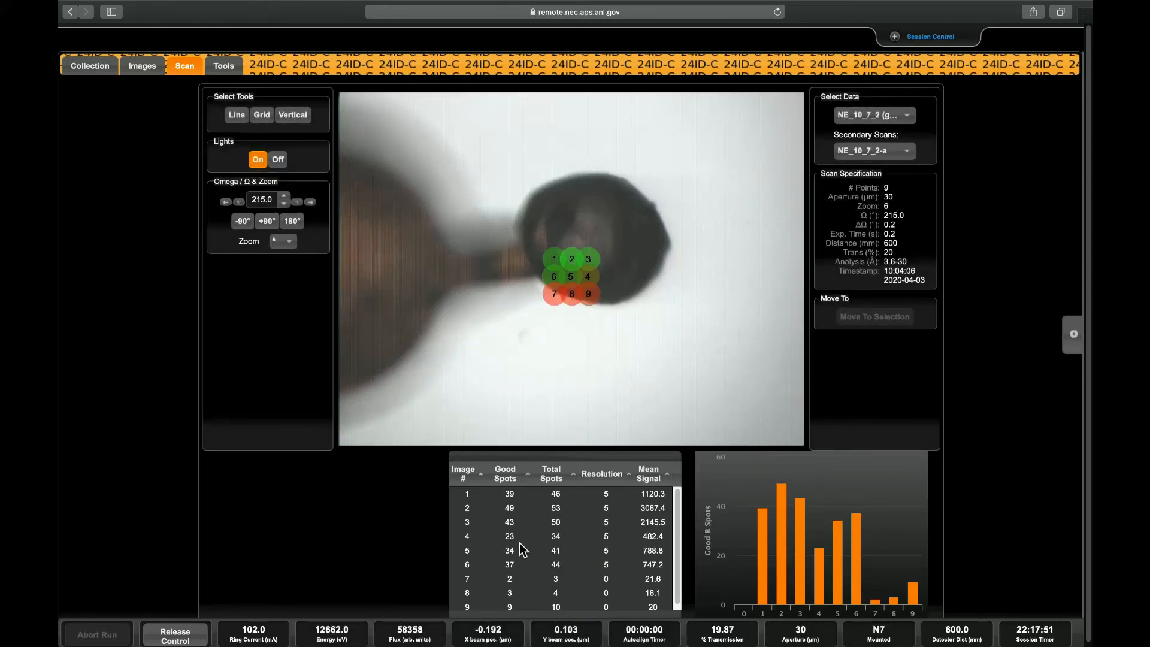
click(781, 523)
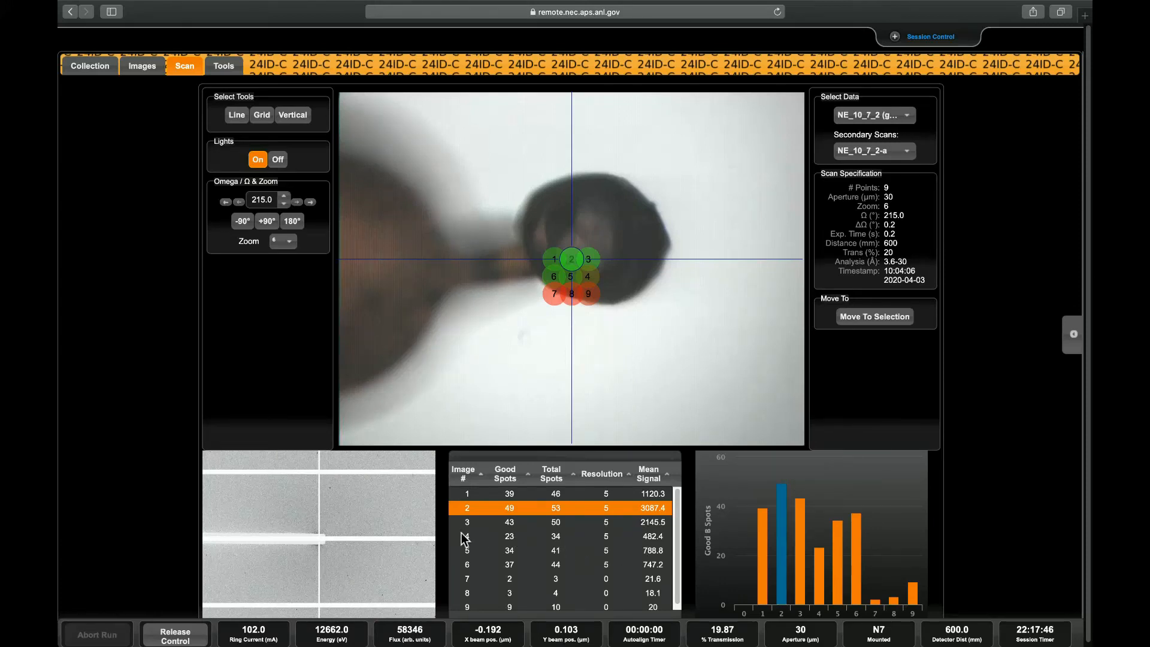
click(875, 326)
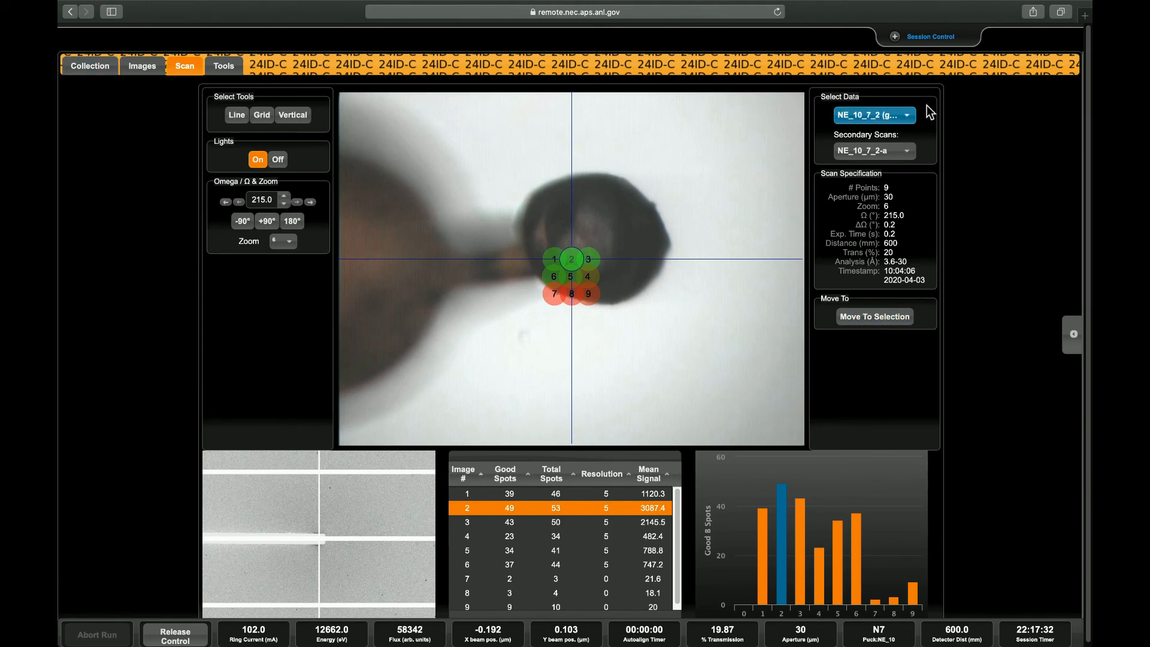
- Hide the scan overlay to check the new sample position, and redisplay the NE_10_7_2 (grid) data
click(909, 120)
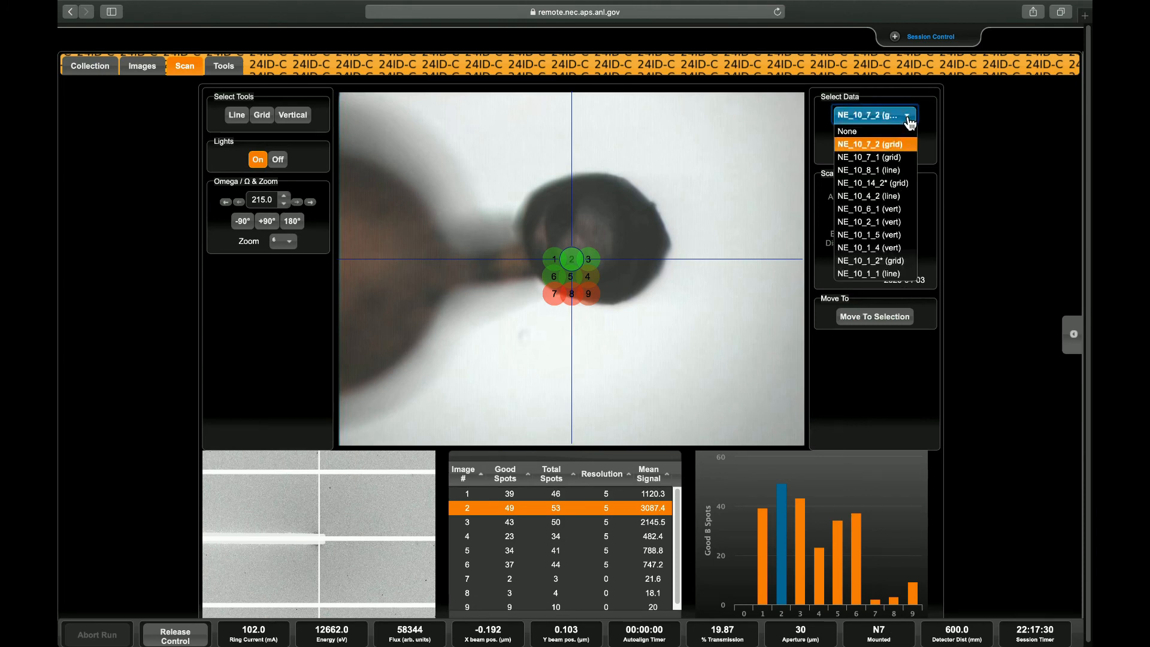
click(896, 133)
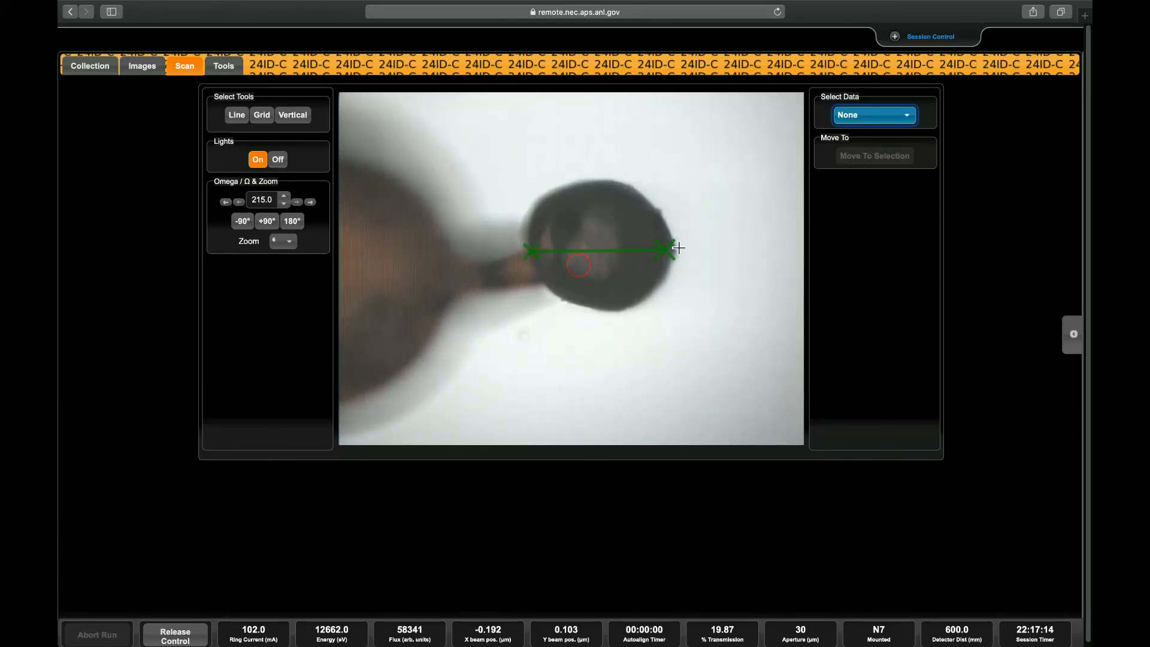
click(880, 125)
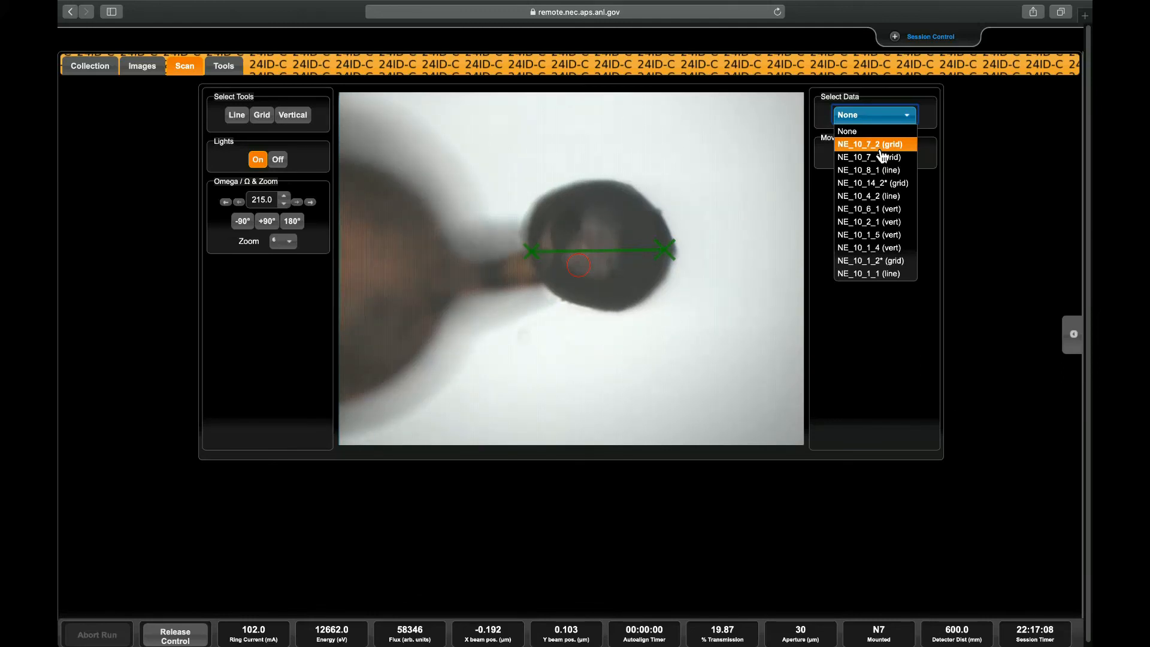
click(881, 146)
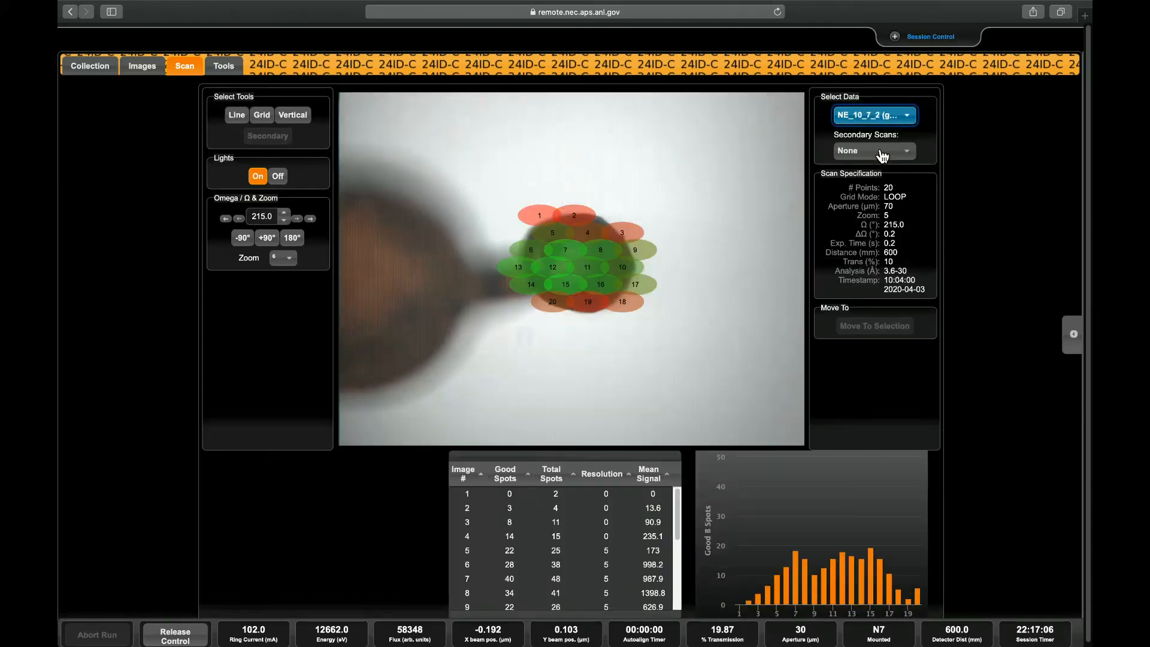
- Move the sample to point 10 of the primary grid and bring up the secondary scan settings
click(622, 270)
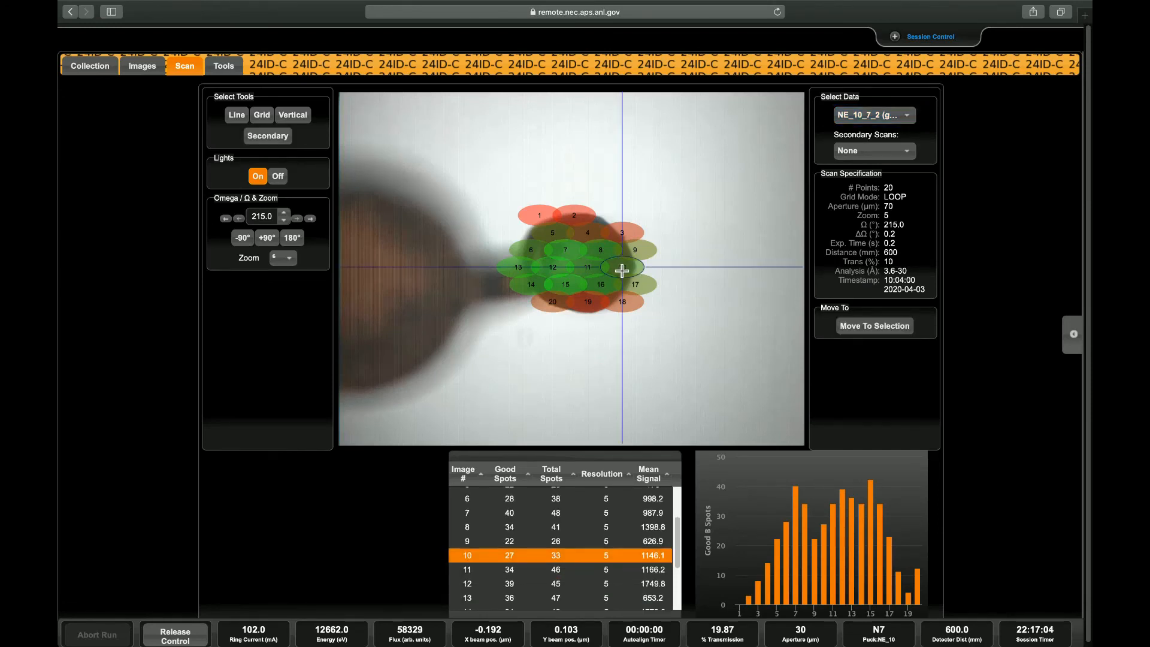
click(876, 327)
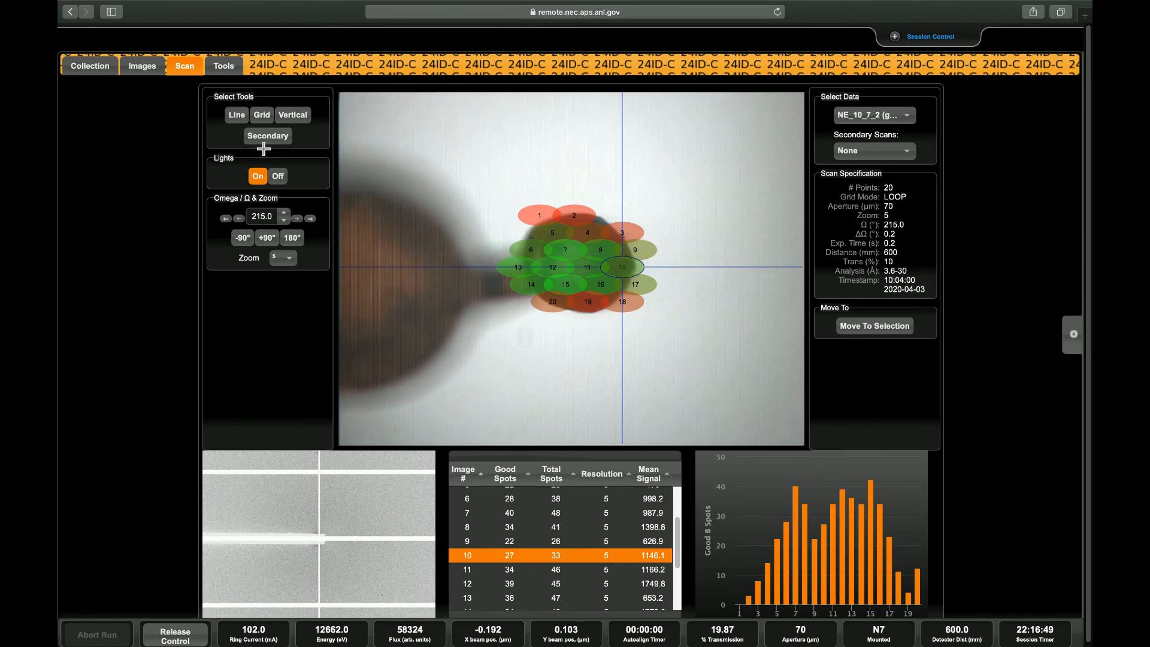
click(266, 136)
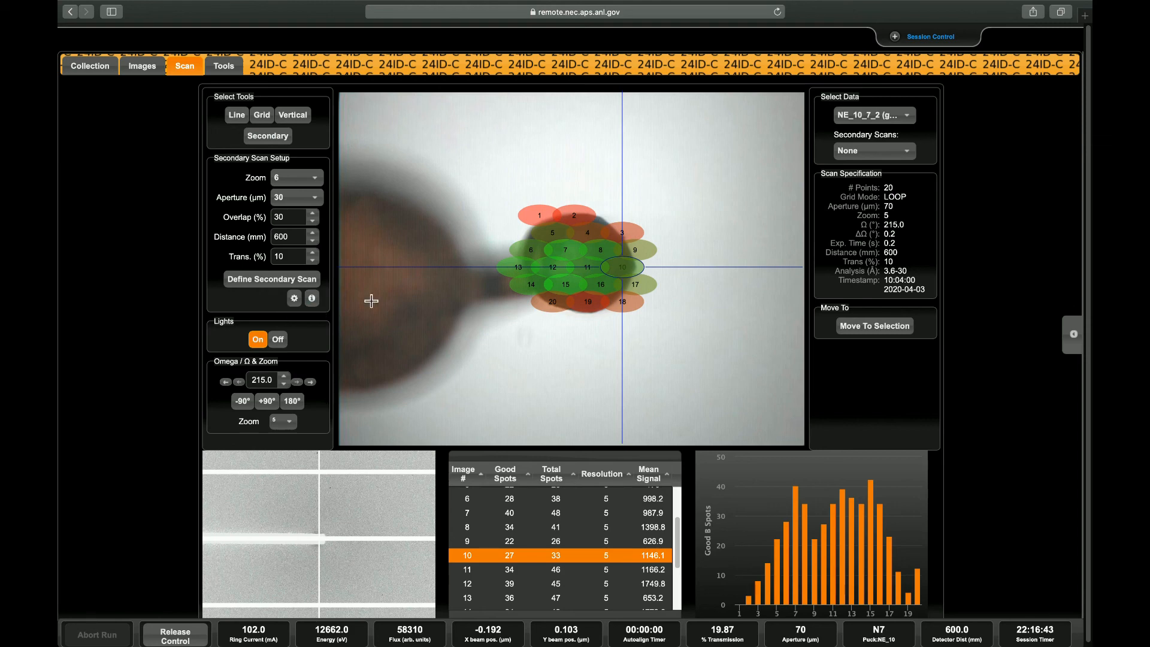
- Load the secondary scan NE_10_7_2-a of the NE_10_7_2 grid and move the sample to its point 5
click(904, 120)
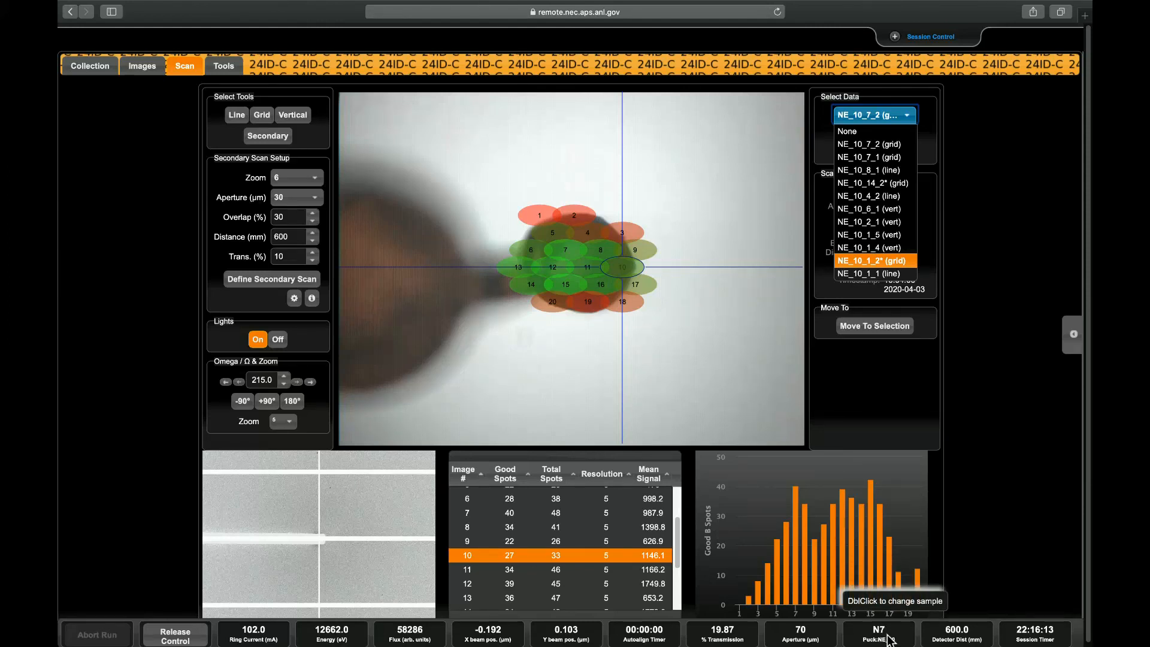
click(884, 146)
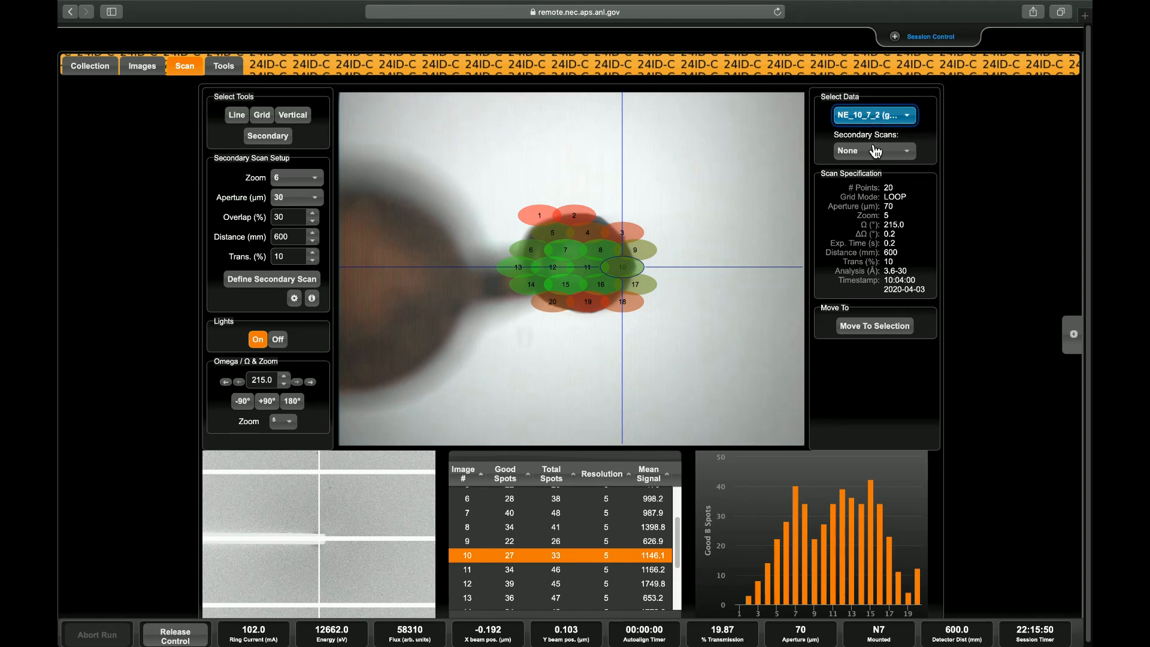
click(876, 157)
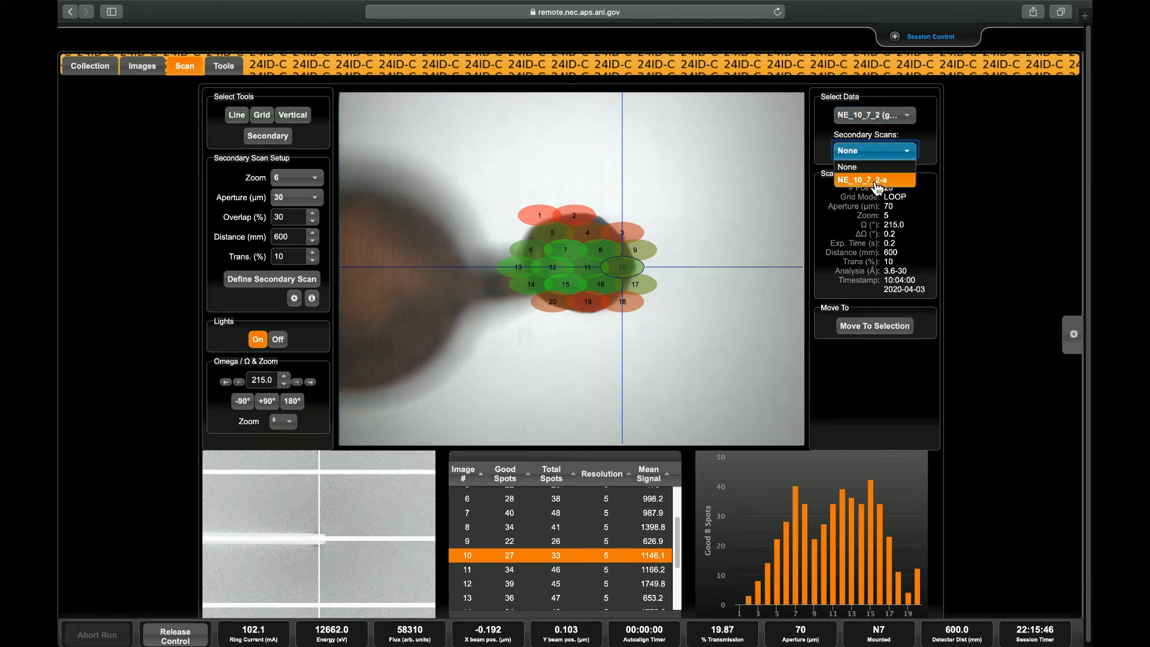
click(875, 180)
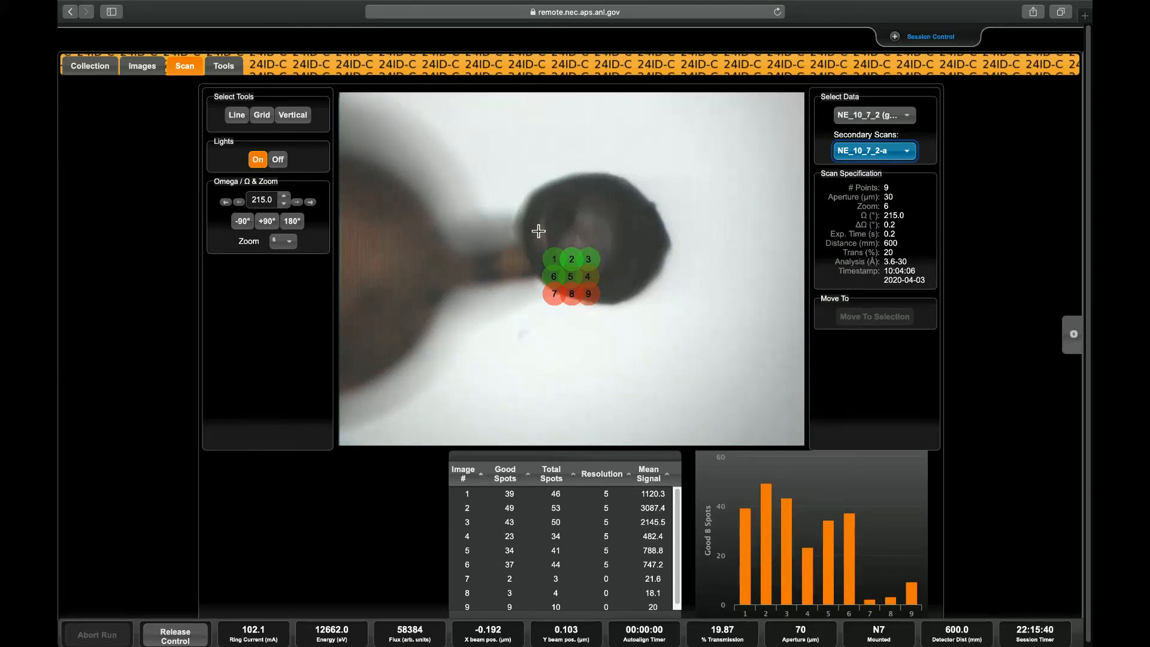
click(577, 273)
click(890, 323)
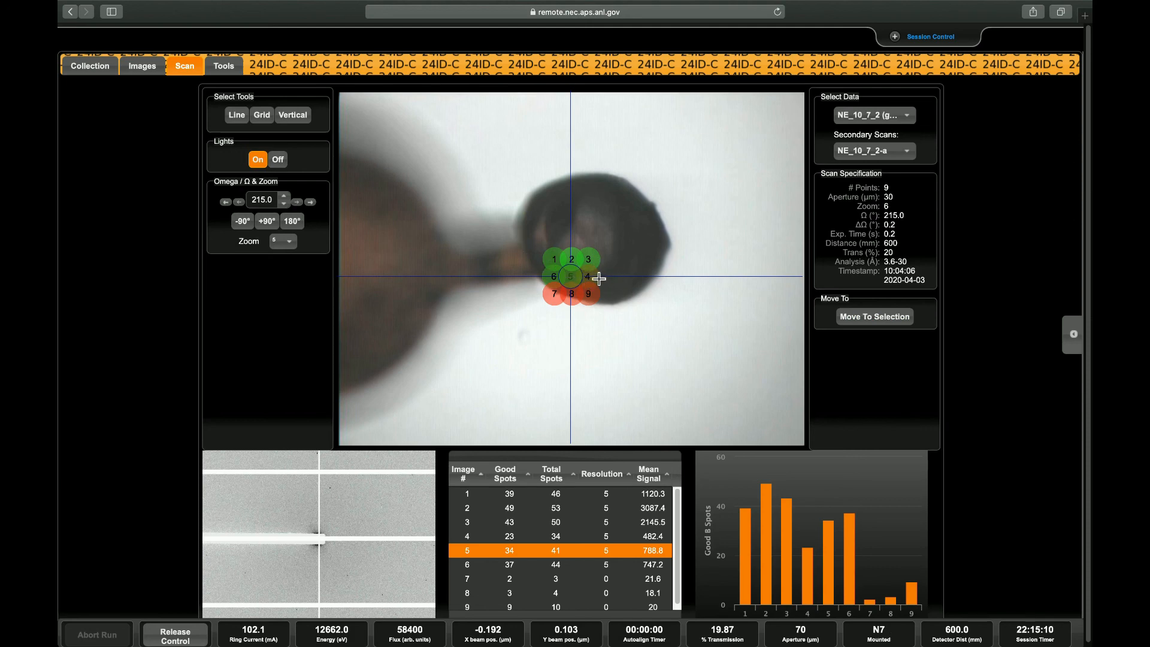
- Switch to the vertical line scan tool and rotate the sample by +90°
click(295, 120)
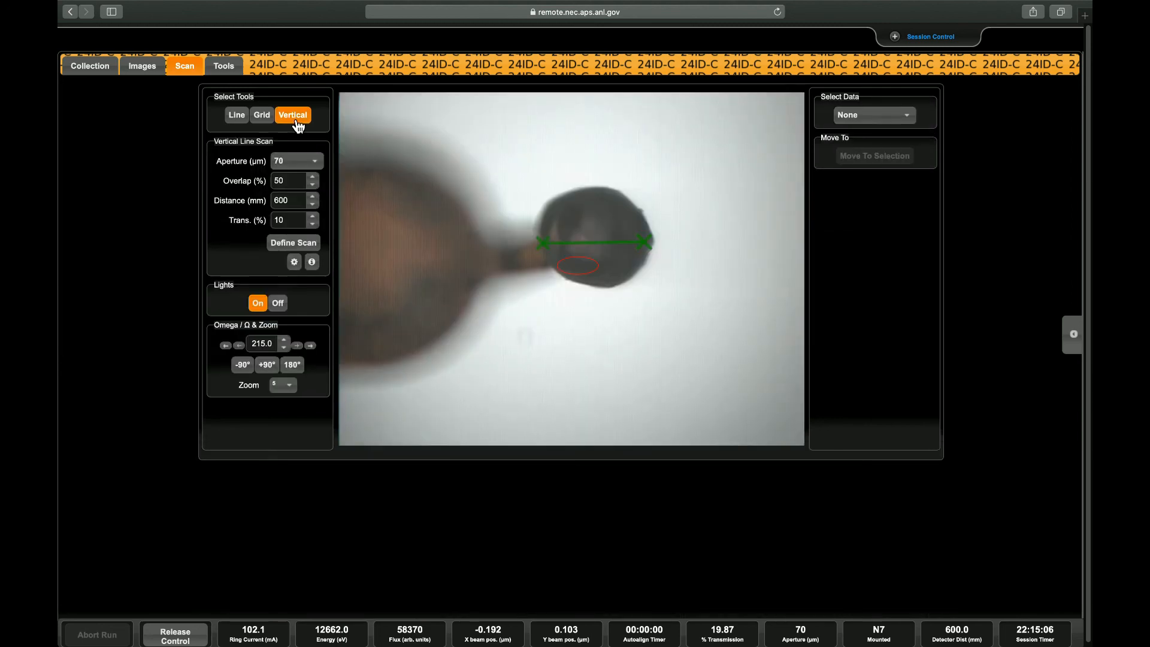
click(269, 366)
click(271, 374)
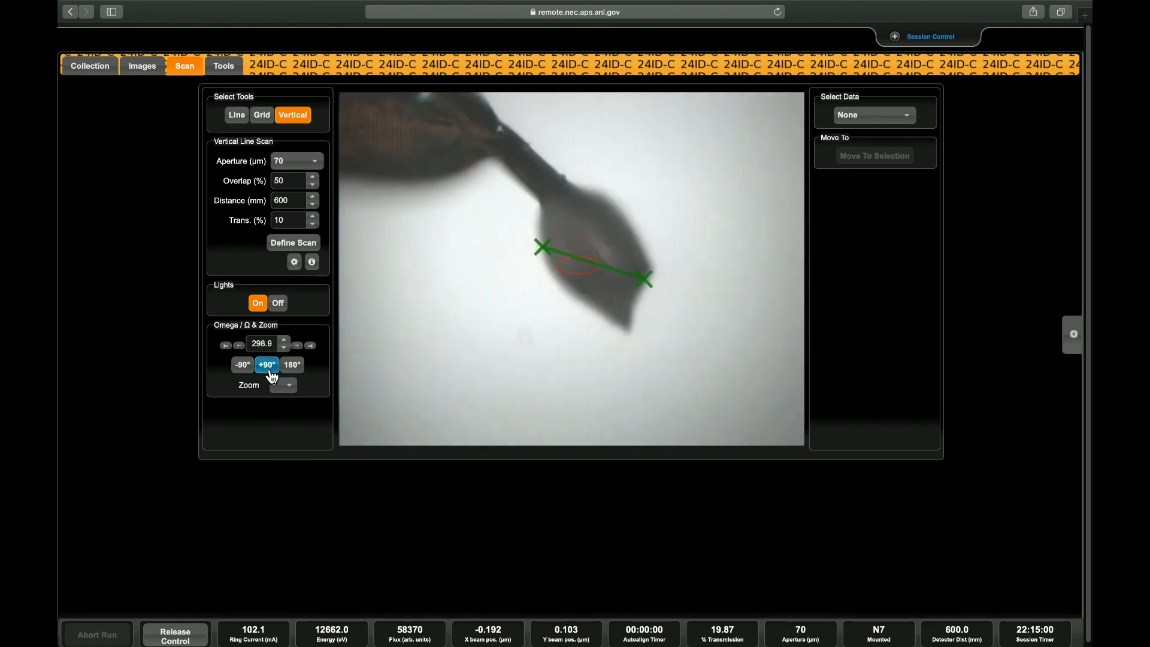